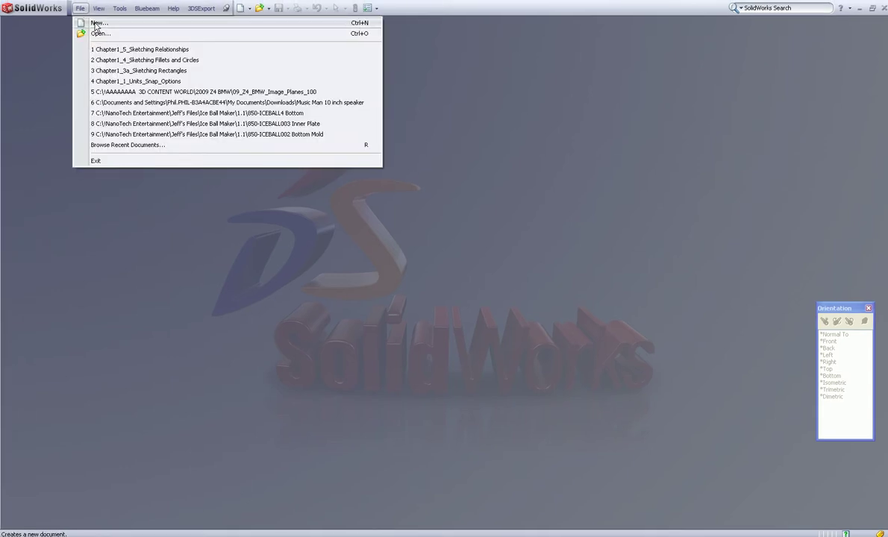
# Step: Create a new part from the Part-Inch template and begin a sketch on the Front plane
pyautogui.click(97, 23)
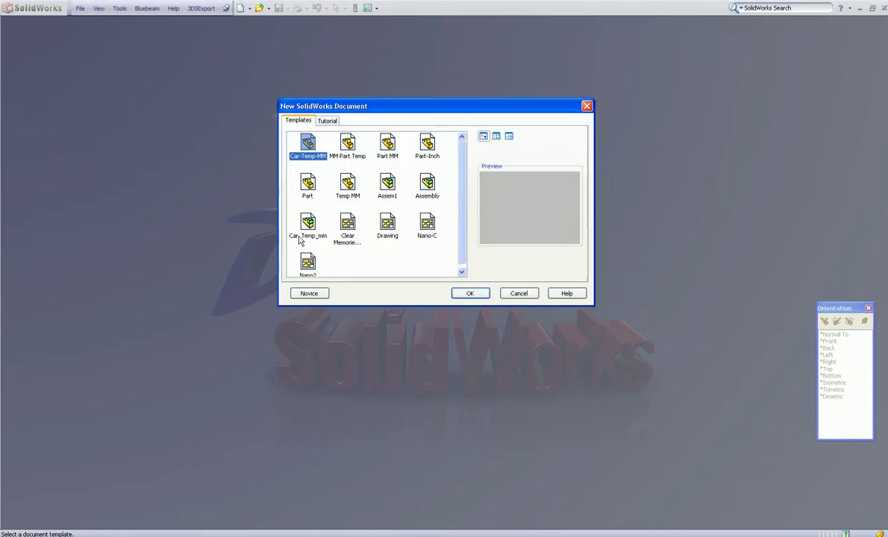
pyautogui.doubleClick(430, 146)
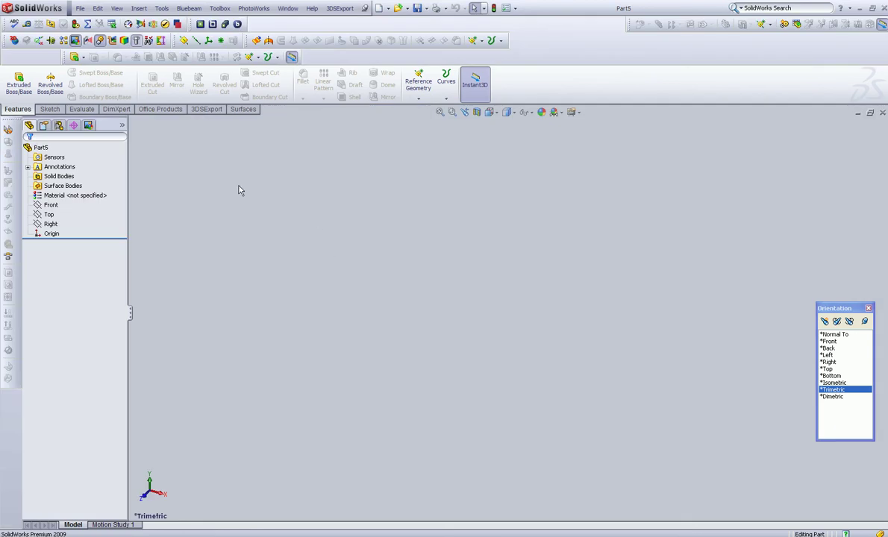
pyautogui.click(50, 205)
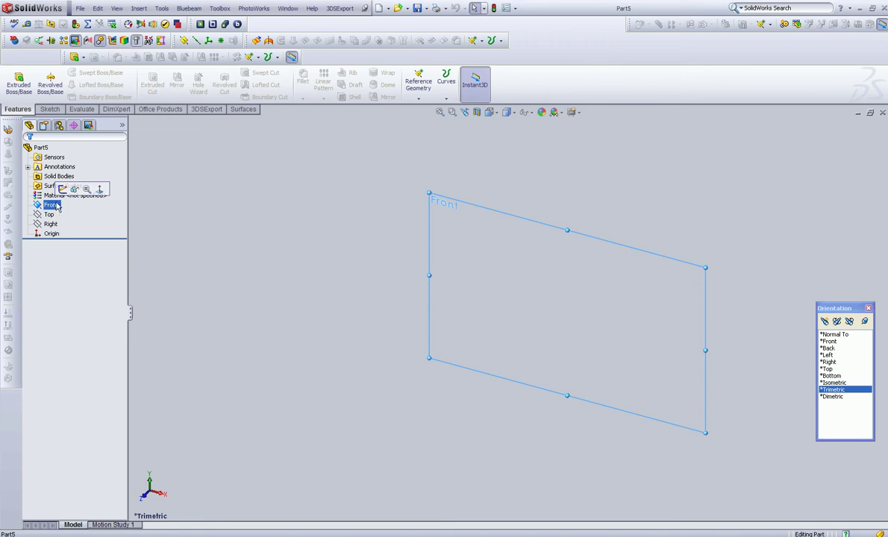
pyautogui.click(63, 191)
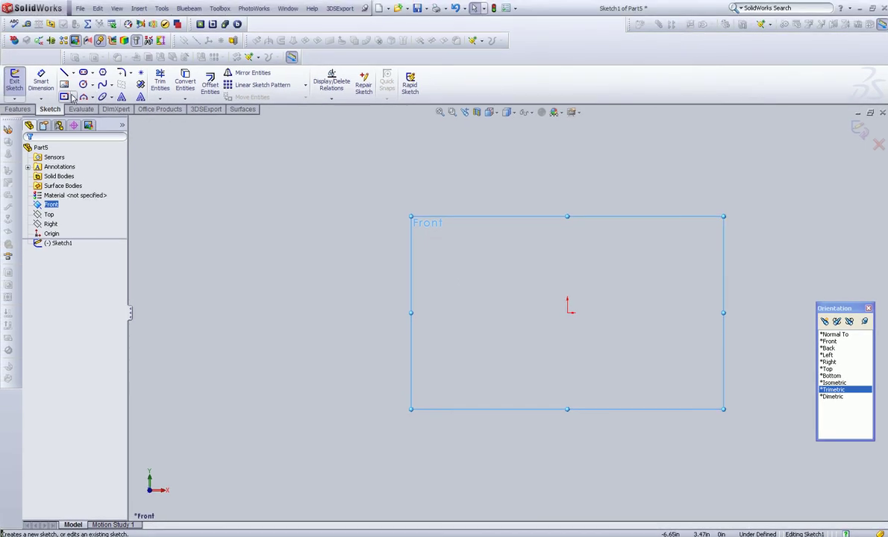
# Step: Draw a center rectangle anchored at the origin
pyautogui.click(64, 98)
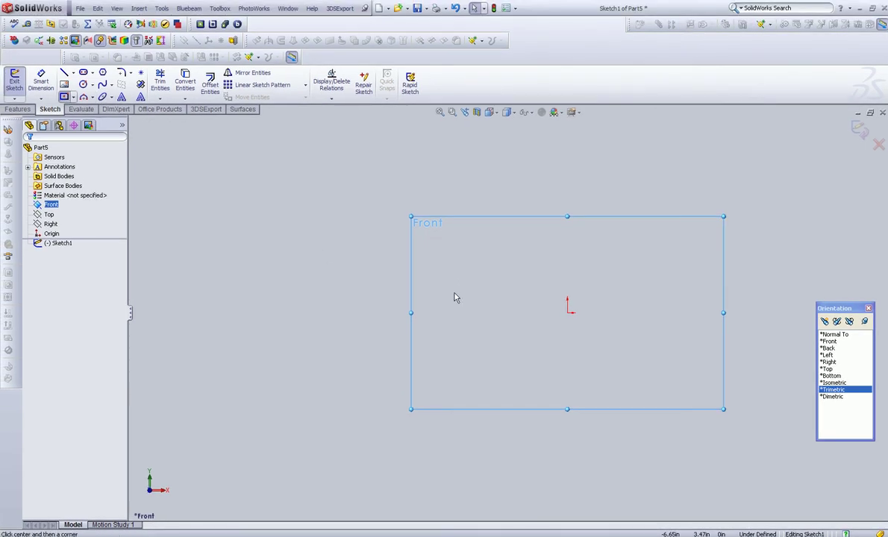
pyautogui.click(567, 311)
pyautogui.click(731, 411)
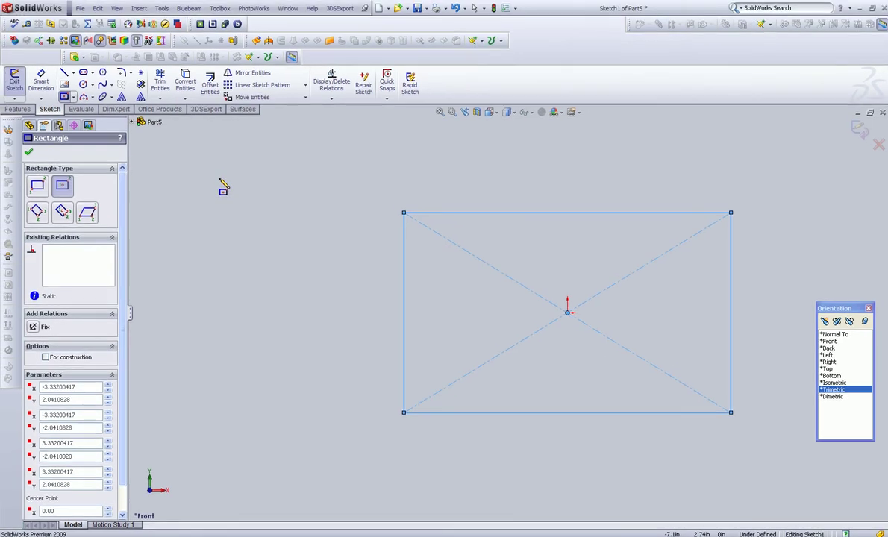
pyautogui.click(30, 153)
# Step: Dimension the rectangle's left edge to 5 and top edge to 6
pyautogui.click(41, 82)
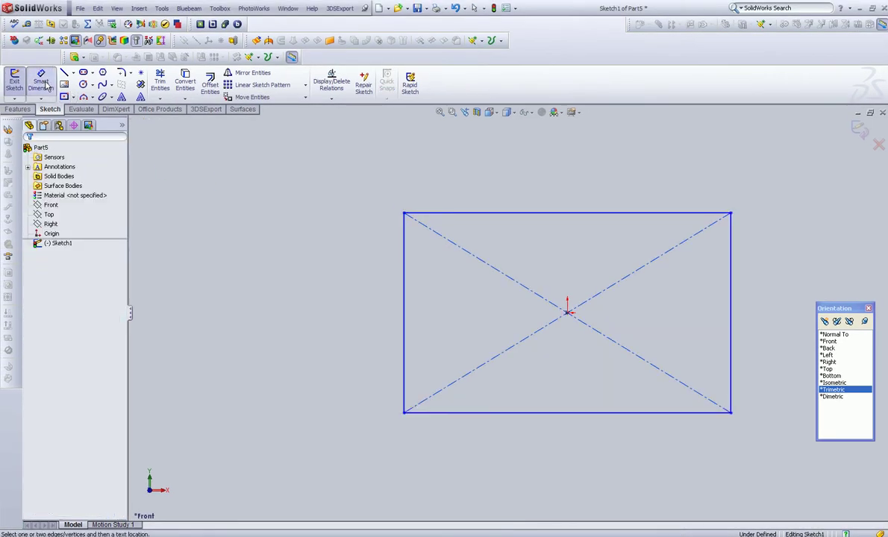
pyautogui.click(403, 312)
pyautogui.click(356, 312)
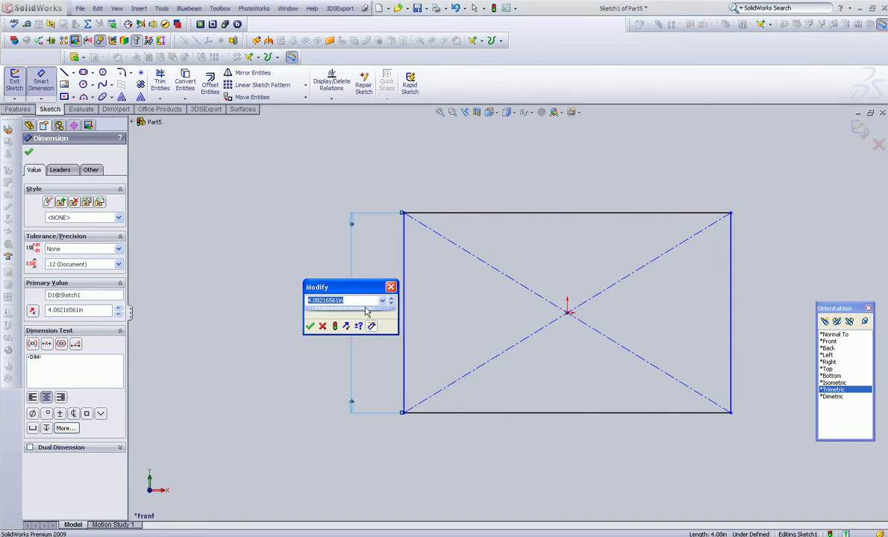
pyautogui.write('5')
pyautogui.press('Return')
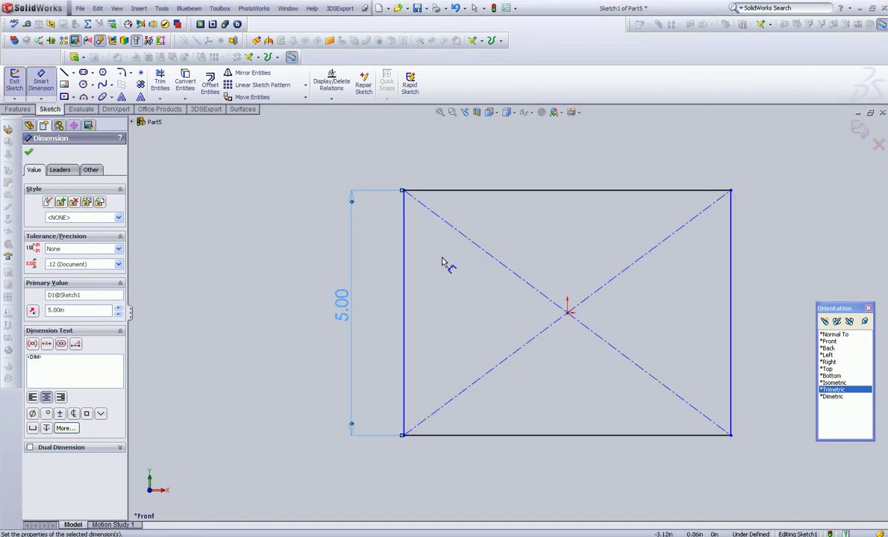
pyautogui.click(562, 176)
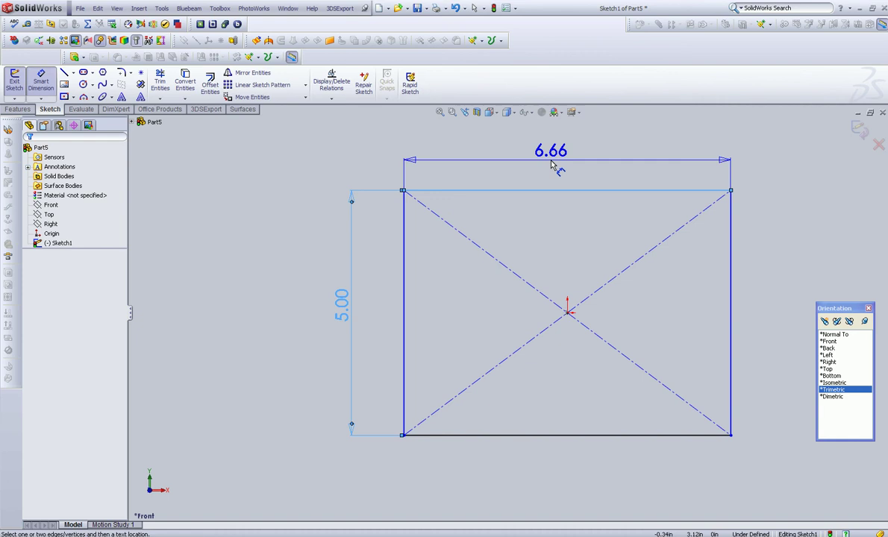
pyautogui.click(552, 165)
pyautogui.write('6')
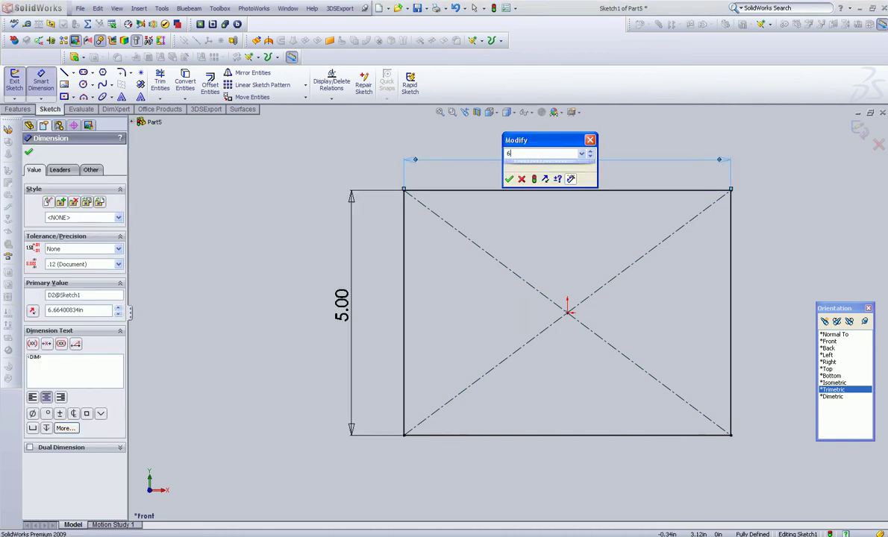
pyautogui.press('Return')
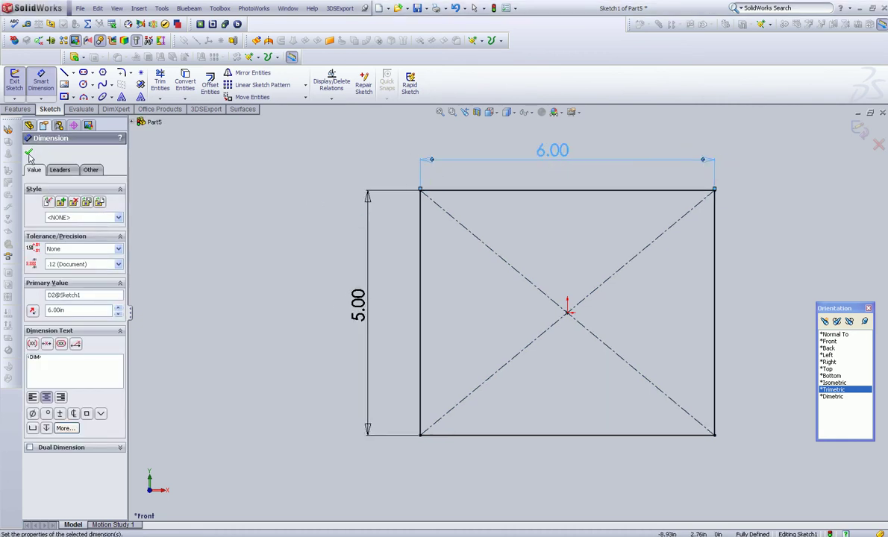
pyautogui.click(29, 151)
pyautogui.click(20, 109)
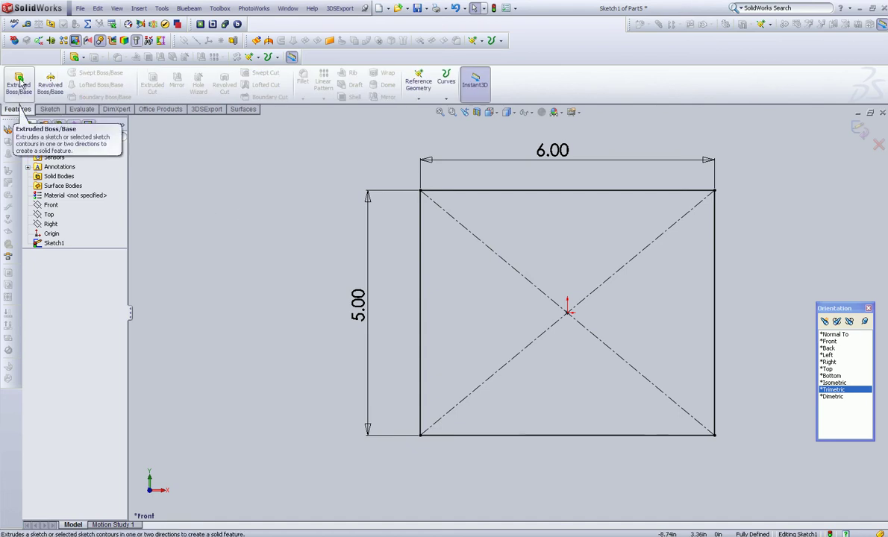
# Step: Draw a large circle centred on the origin
pyautogui.click(49, 109)
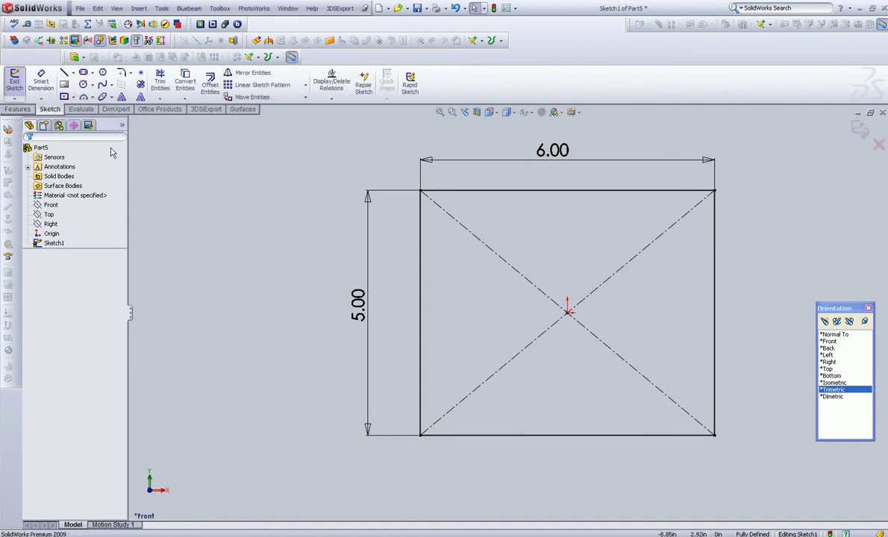
pyautogui.click(83, 84)
pyautogui.click(567, 312)
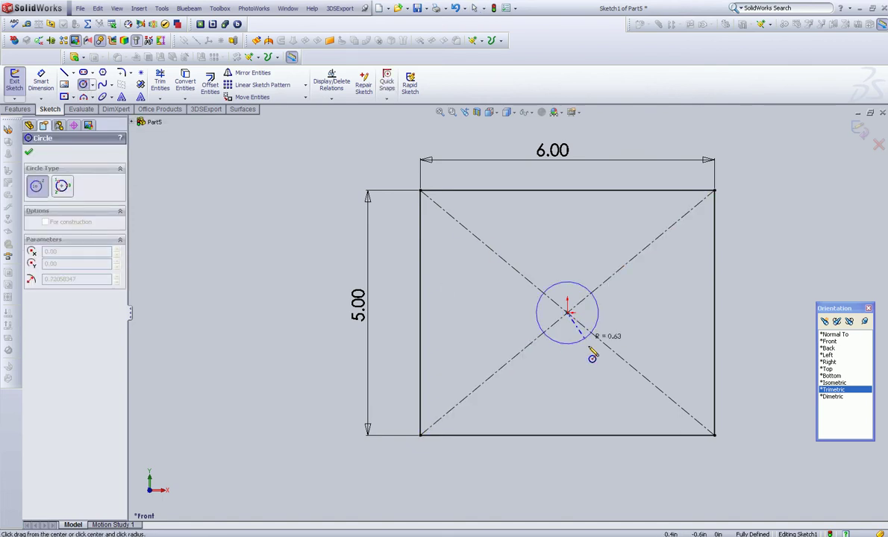
pyautogui.click(604, 386)
pyautogui.click(28, 151)
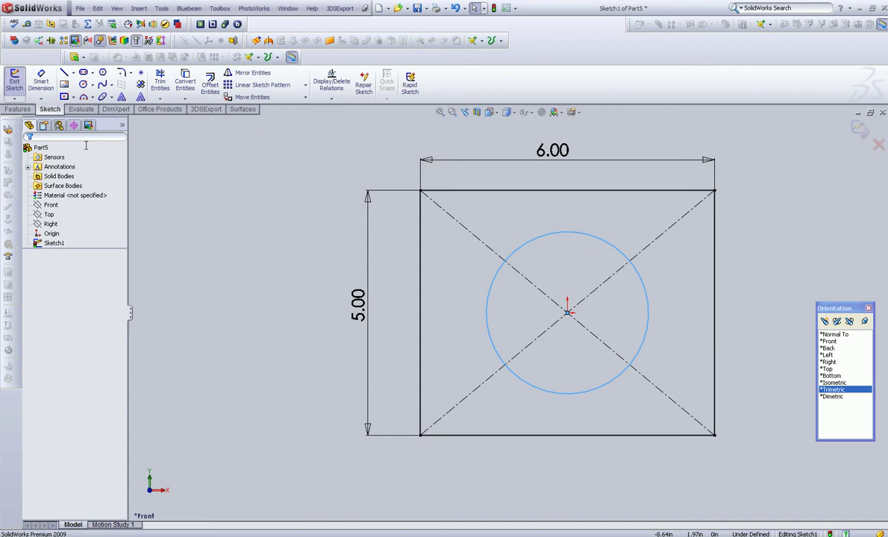
# Step: Add a three-point arc on the rectangle's right edge bulging inward
pyautogui.click(82, 98)
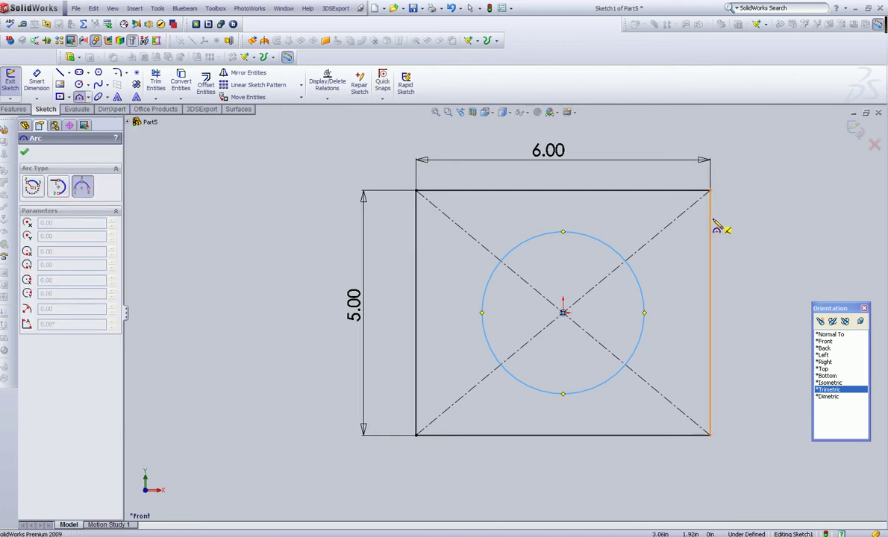
pyautogui.click(711, 219)
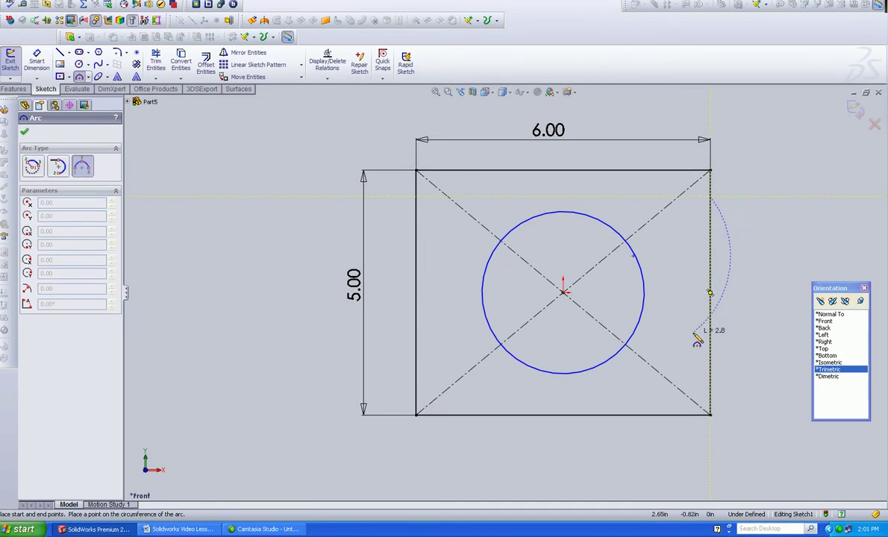
pyautogui.click(711, 370)
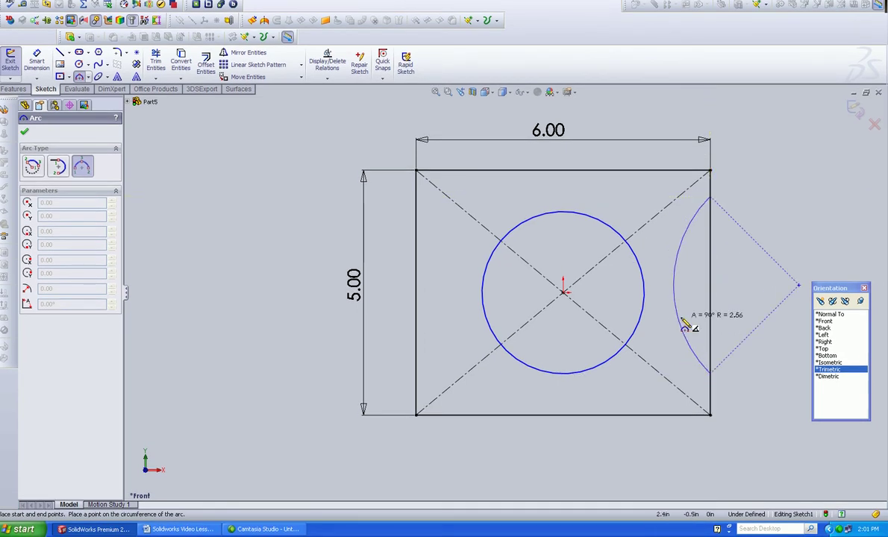
pyautogui.click(684, 325)
pyautogui.rightClick(683, 319)
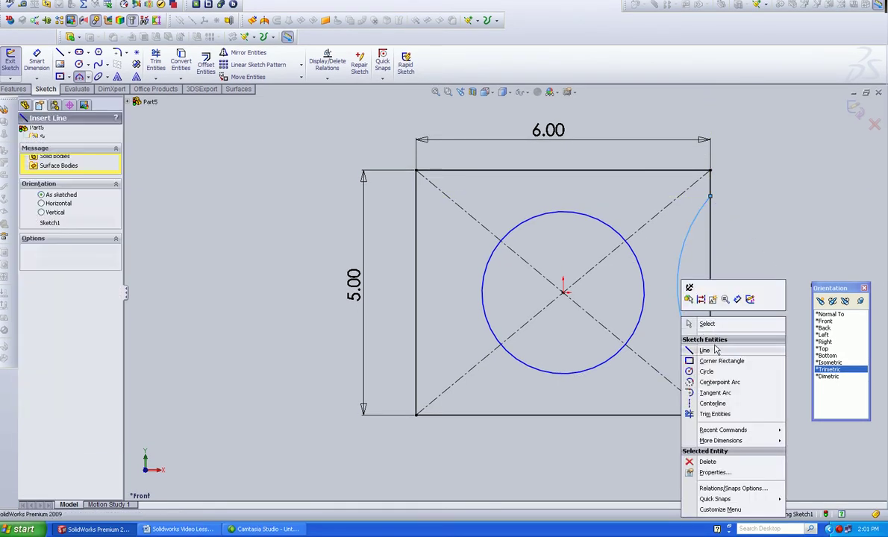
pyautogui.click(715, 350)
pyautogui.press('Escape')
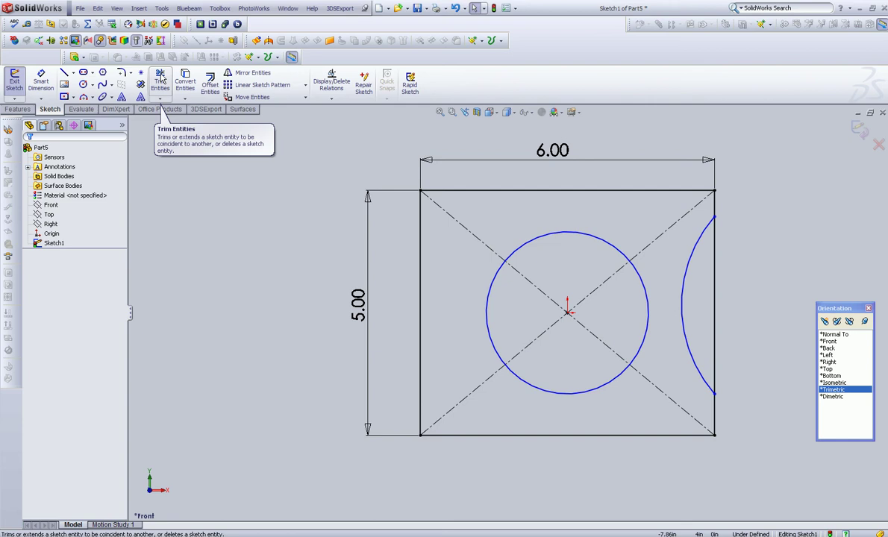
pyautogui.click(160, 80)
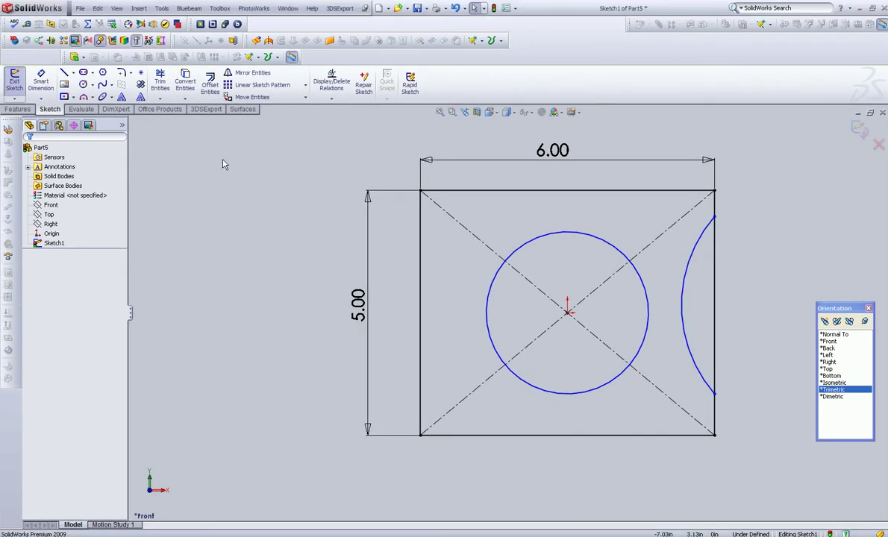
# Step: Extrude the region outside the circle and arc, dragging the depth out to form Extrude1
pyautogui.click(17, 109)
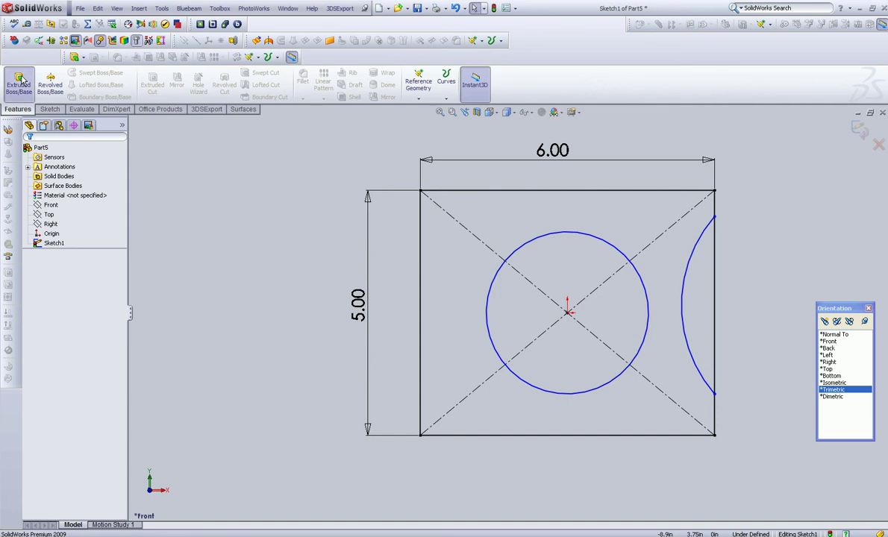
pyautogui.click(22, 80)
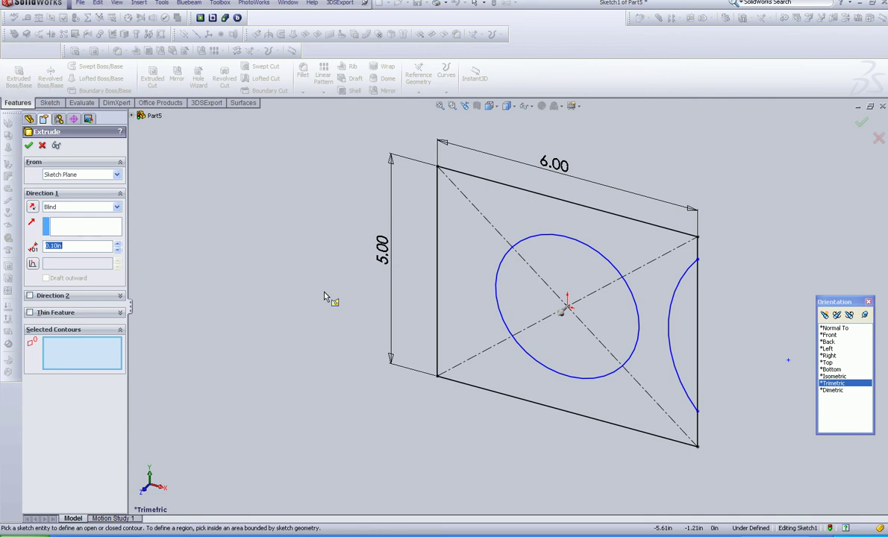
pyautogui.click(468, 294)
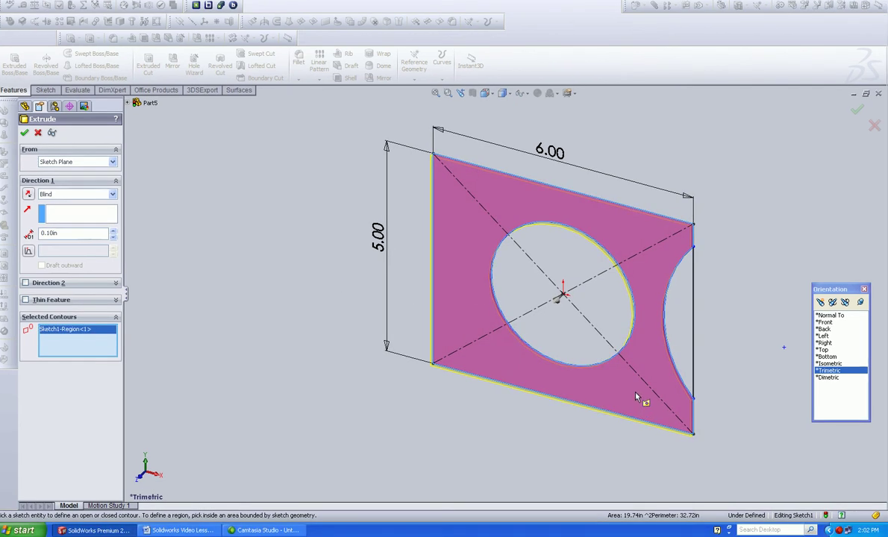
pyautogui.moveTo(564, 305); pyautogui.dragTo(463, 392)
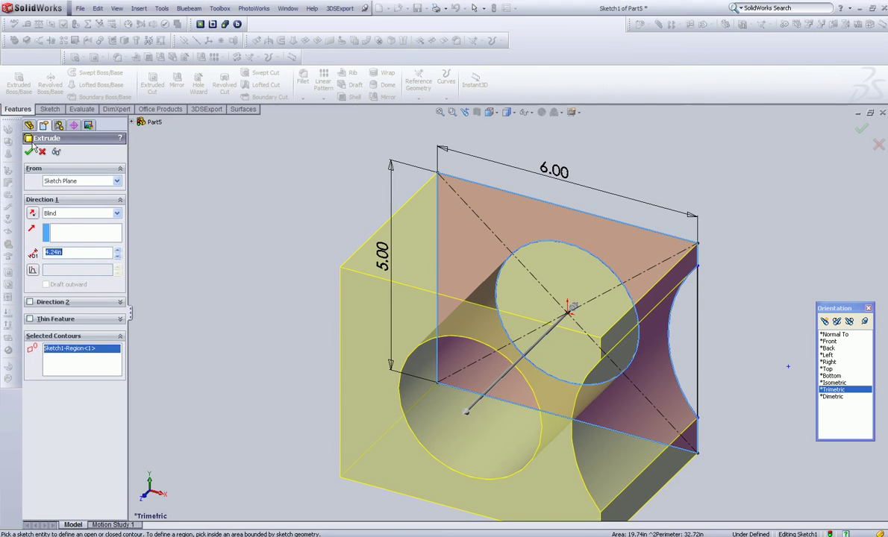
pyautogui.click(24, 131)
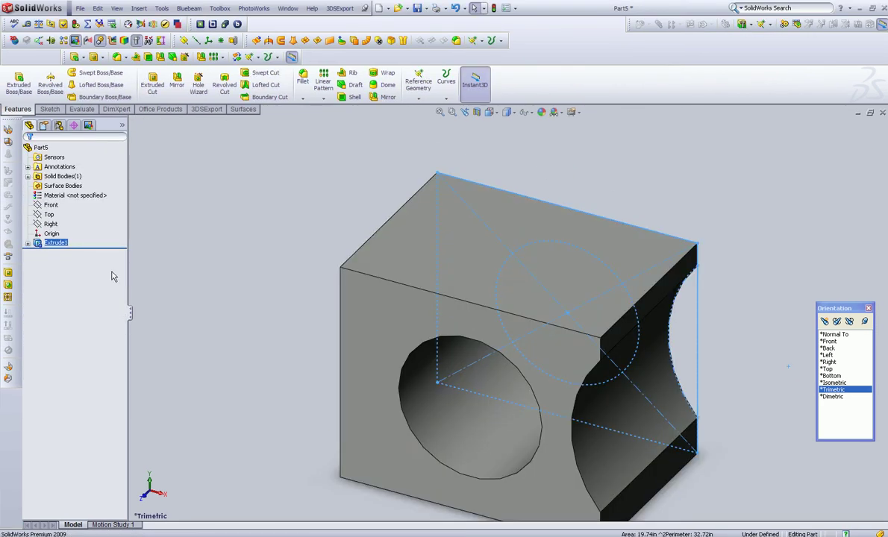
pyautogui.rightClick(60, 243)
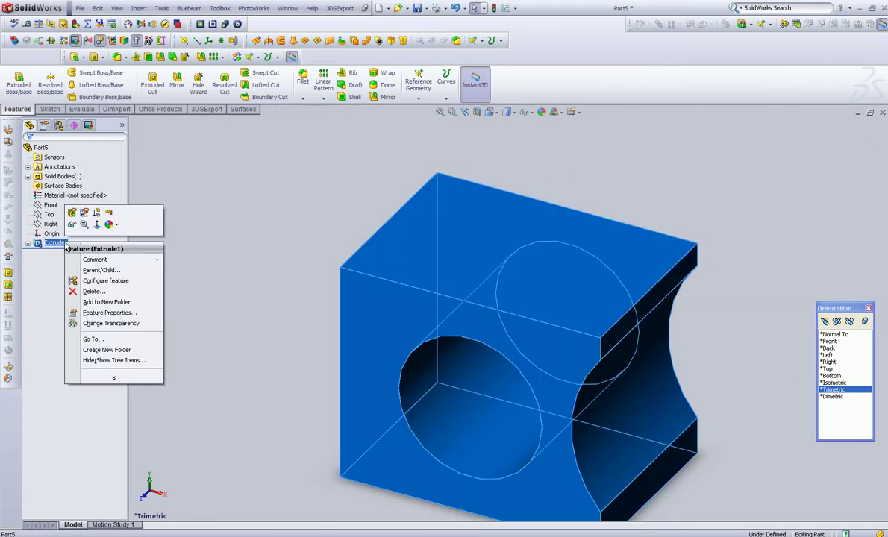
pyautogui.click(72, 224)
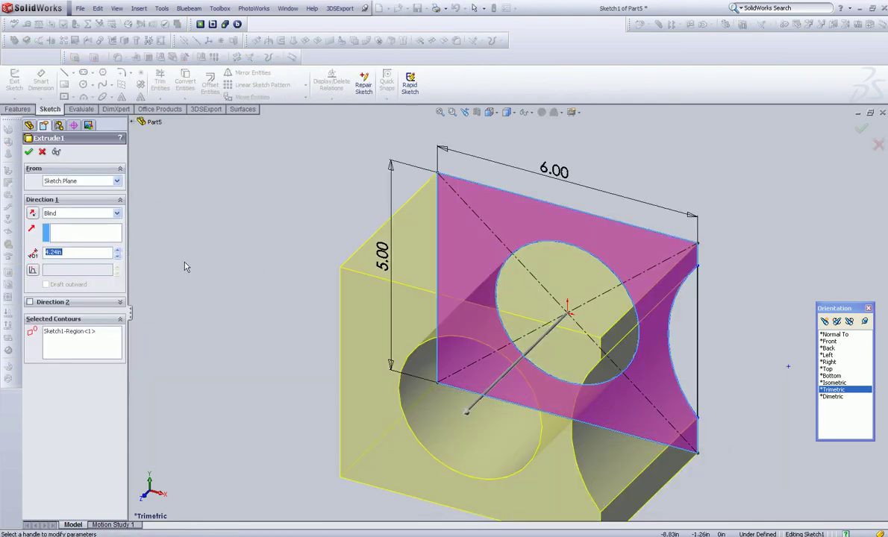
pyautogui.click(43, 151)
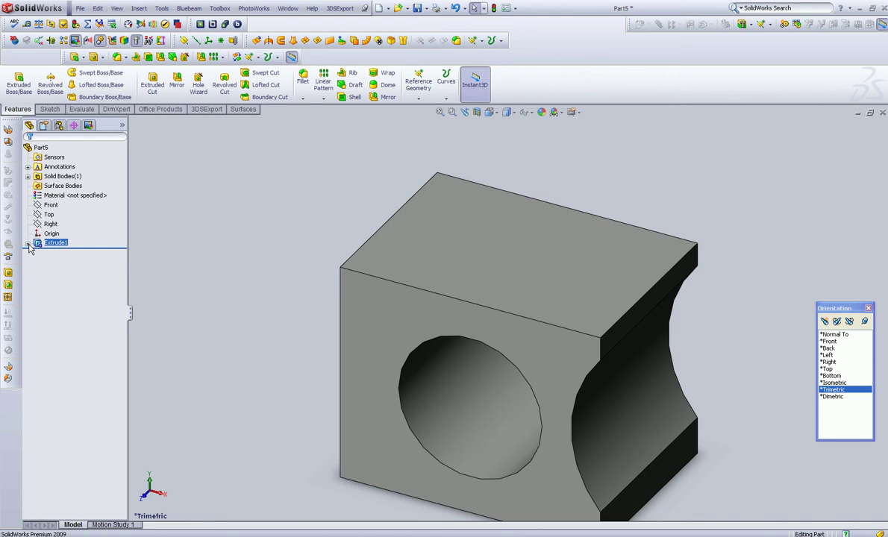
pyautogui.click(28, 244)
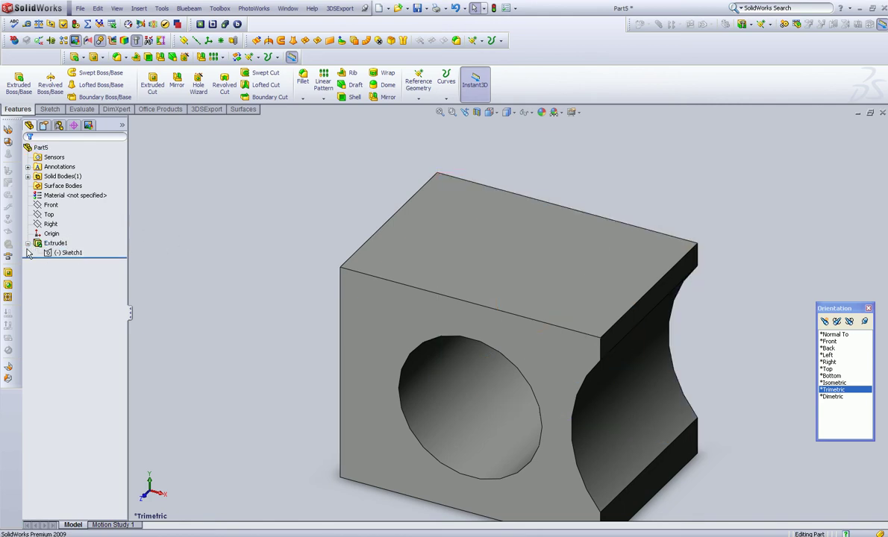
pyautogui.click(28, 244)
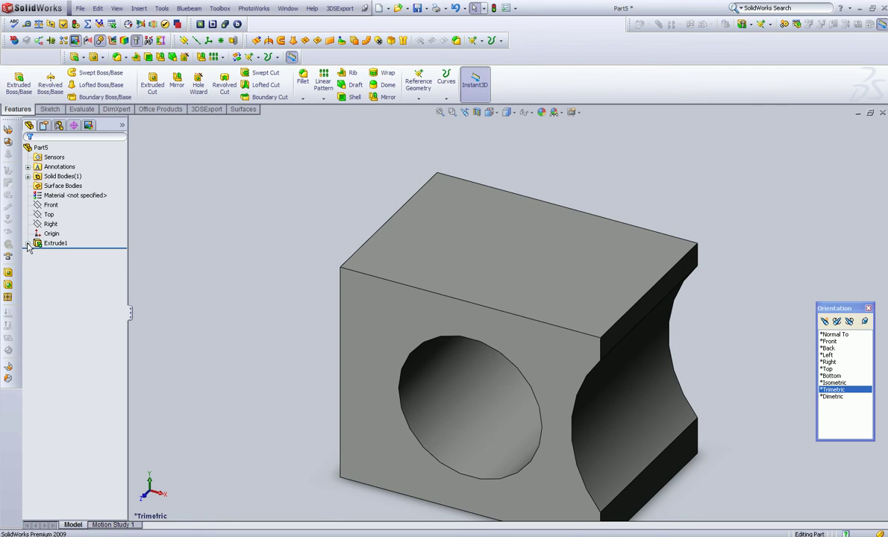
# Step: Edit Sketch1 under Extrude1 and orient the view Normal To it
pyautogui.click(27, 243)
pyautogui.click(67, 253)
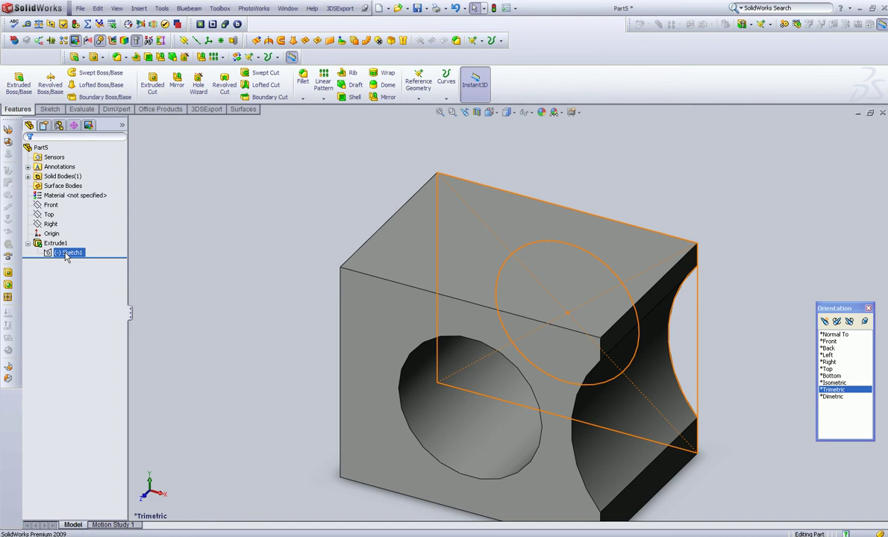
pyautogui.rightClick(66, 257)
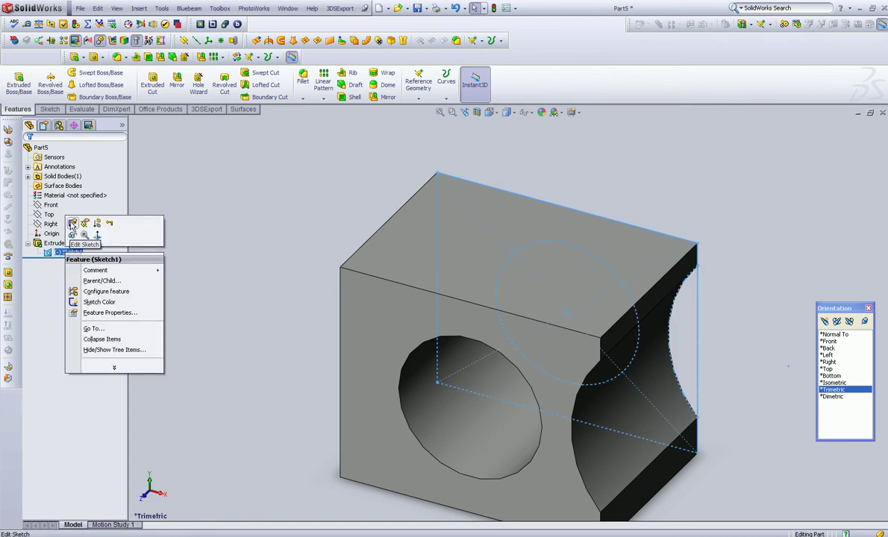
pyautogui.click(73, 224)
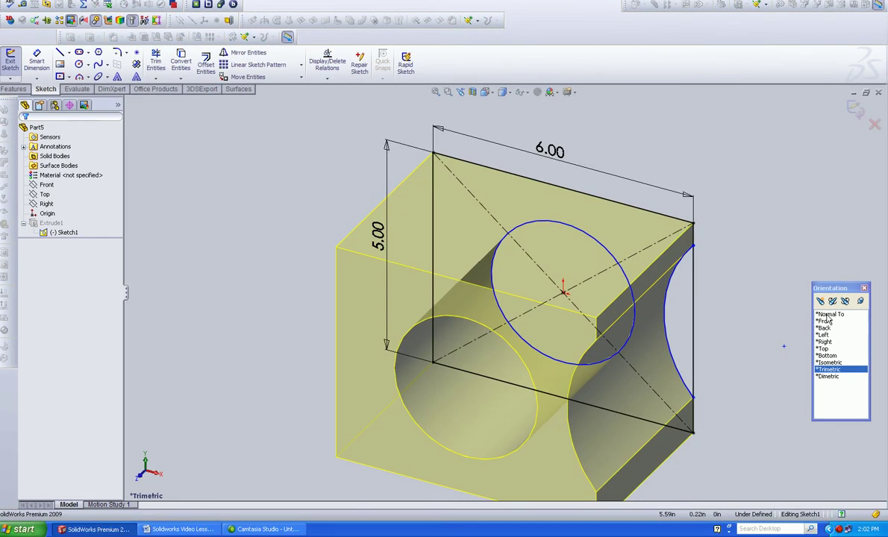
pyautogui.click(826, 317)
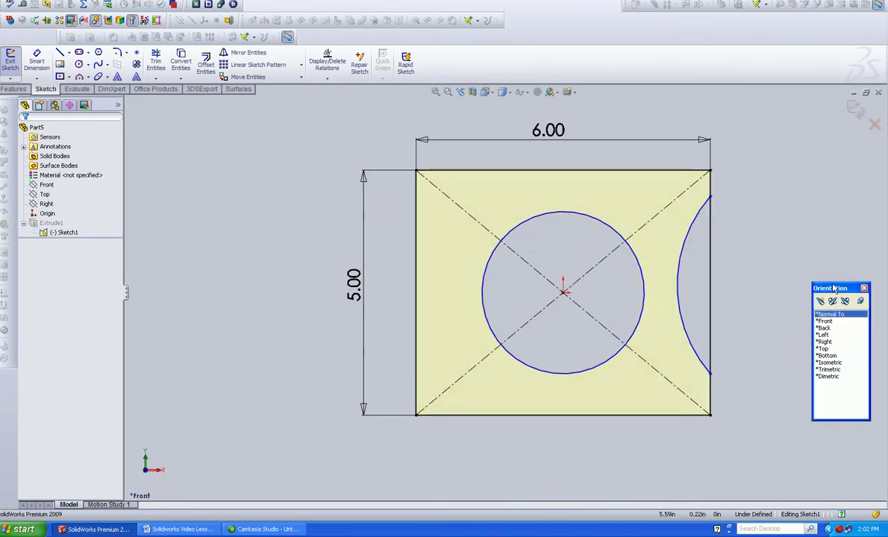
pyautogui.moveTo(834, 288); pyautogui.dragTo(825, 319)
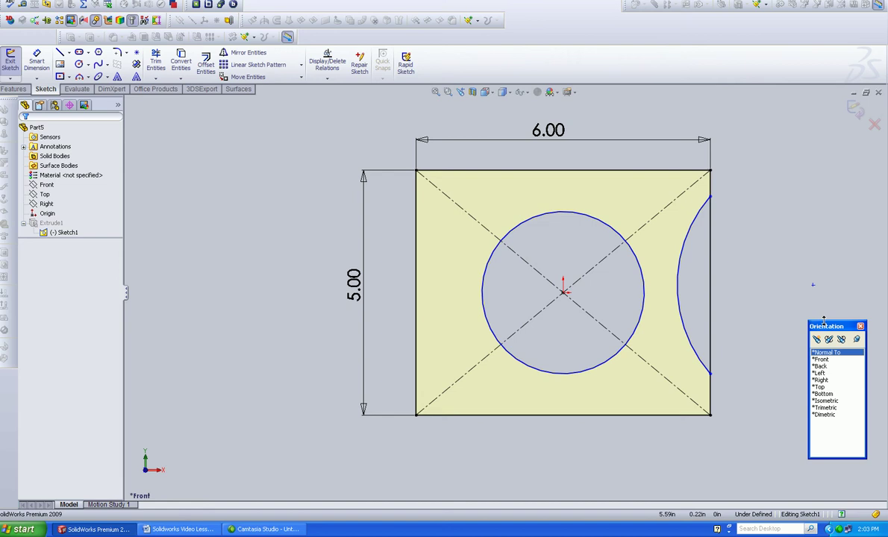
# Step: Trim the right-edge segment between the arc ends, exit the sketch, and view isometric
pyautogui.click(161, 80)
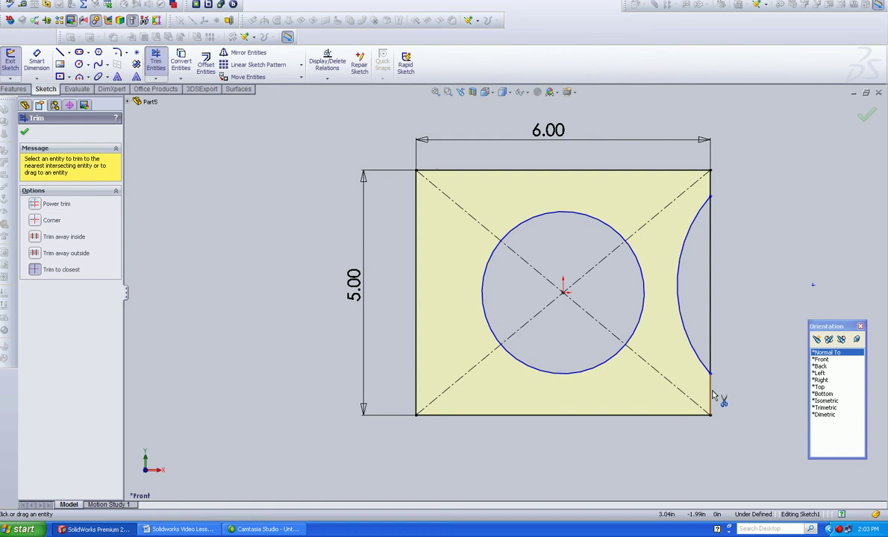
pyautogui.click(712, 275)
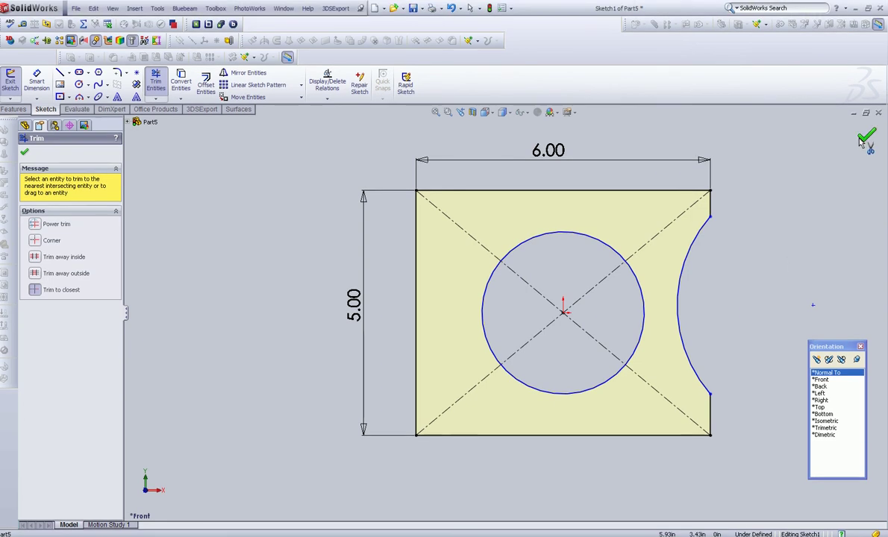
pyautogui.click(865, 119)
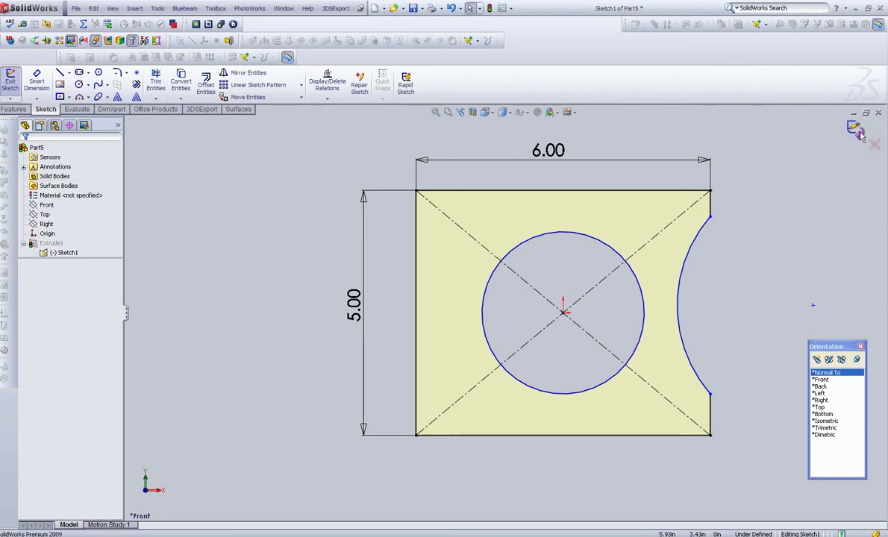
pyautogui.click(858, 131)
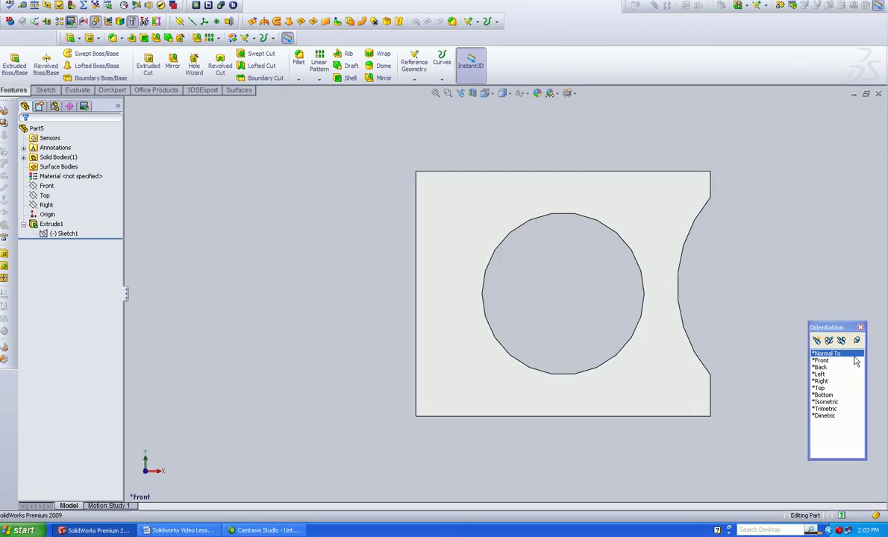
pyautogui.click(828, 401)
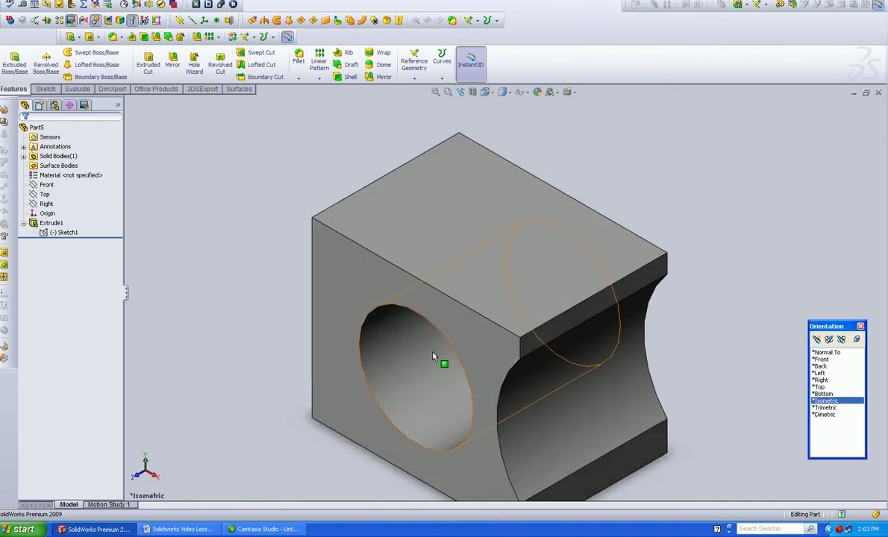
pyautogui.moveTo(433, 357)
pyautogui.mouseDown(button='middle')
pyautogui.moveTo(444, 359)
pyautogui.moveTo(256, 302)
pyautogui.mouseUp(button='middle')
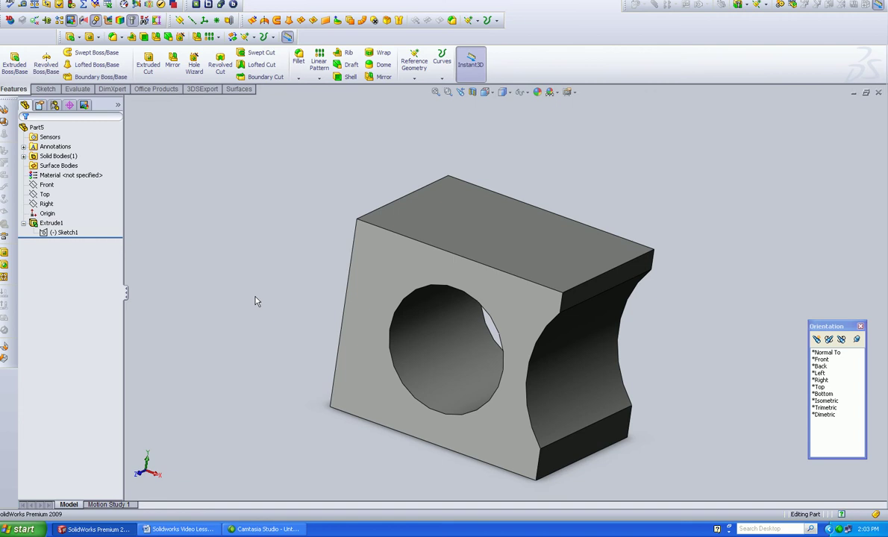
pyautogui.click(68, 235)
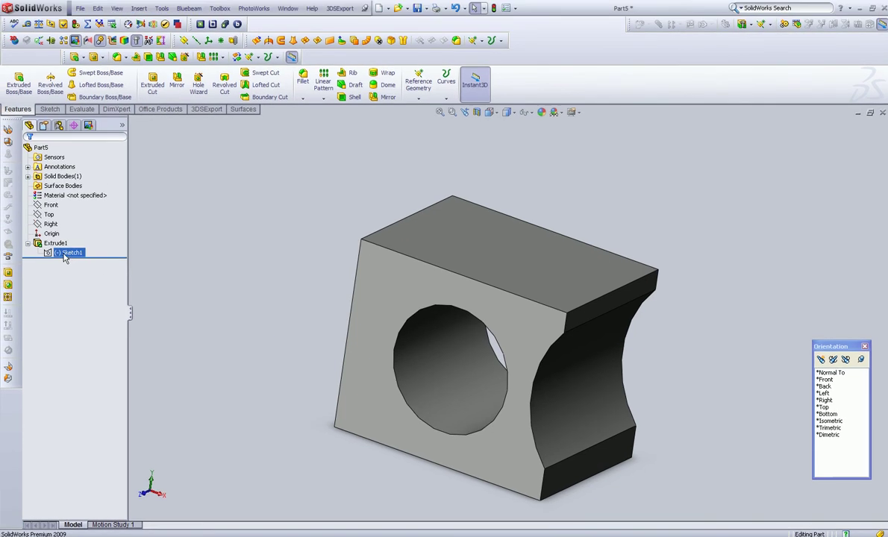
pyautogui.rightClick(66, 256)
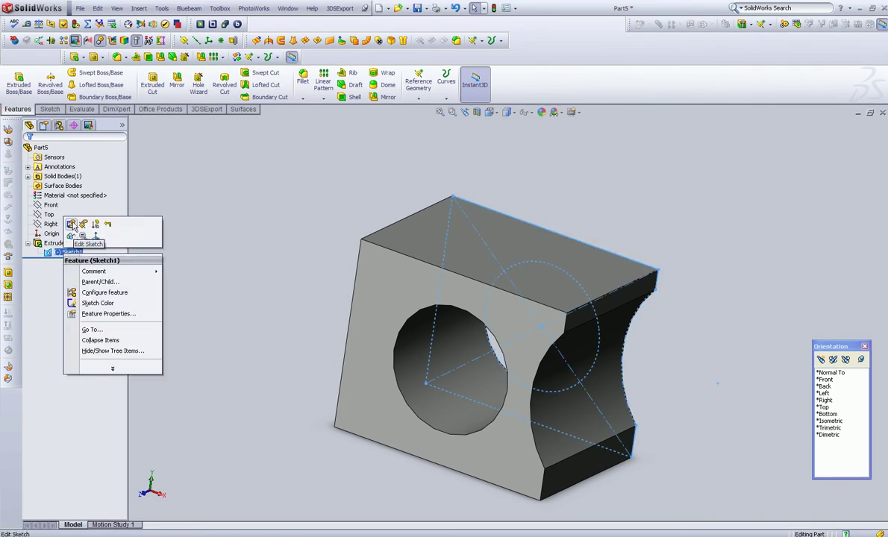
pyautogui.click(73, 228)
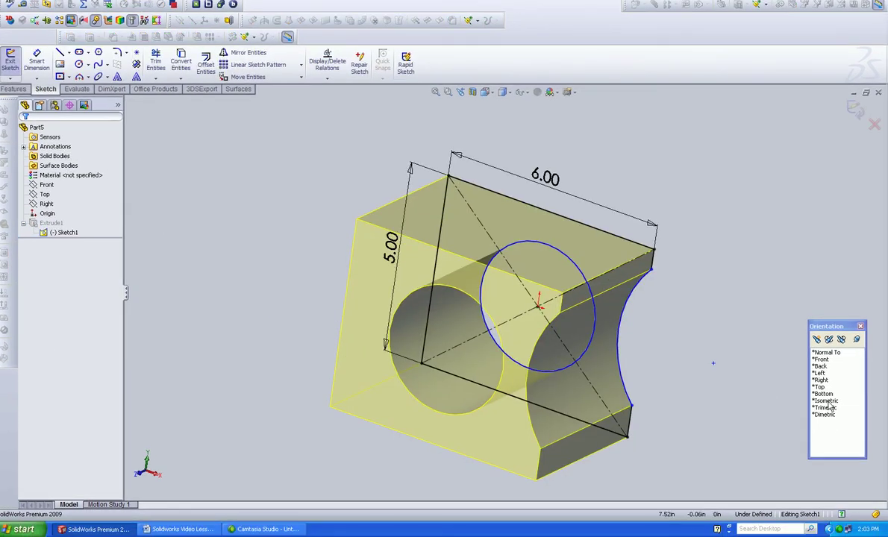
pyautogui.click(825, 408)
pyautogui.click(825, 352)
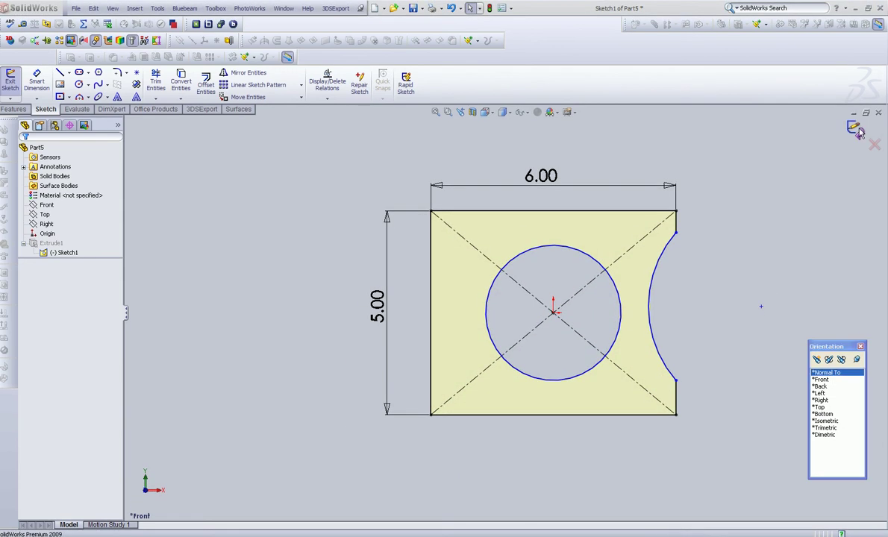
pyautogui.click(856, 129)
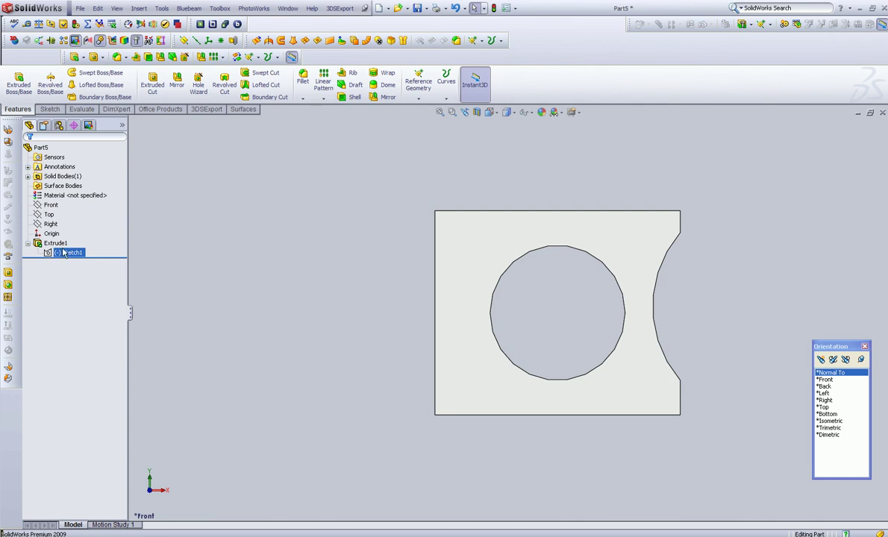
# Step: Delete the Extrude1 feature from the FeatureManager tree, confirming the deletion
pyautogui.rightClick(56, 243)
pyautogui.press('Escape')
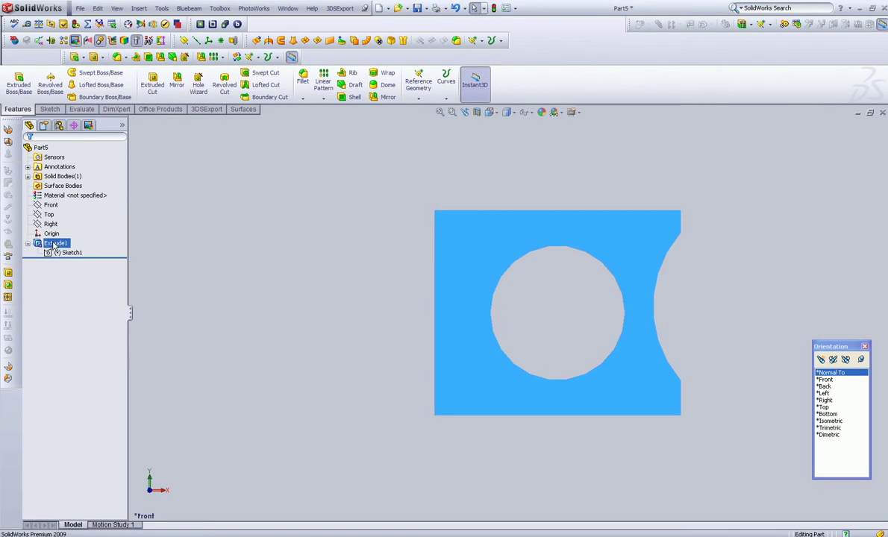
pyautogui.rightClick(55, 245)
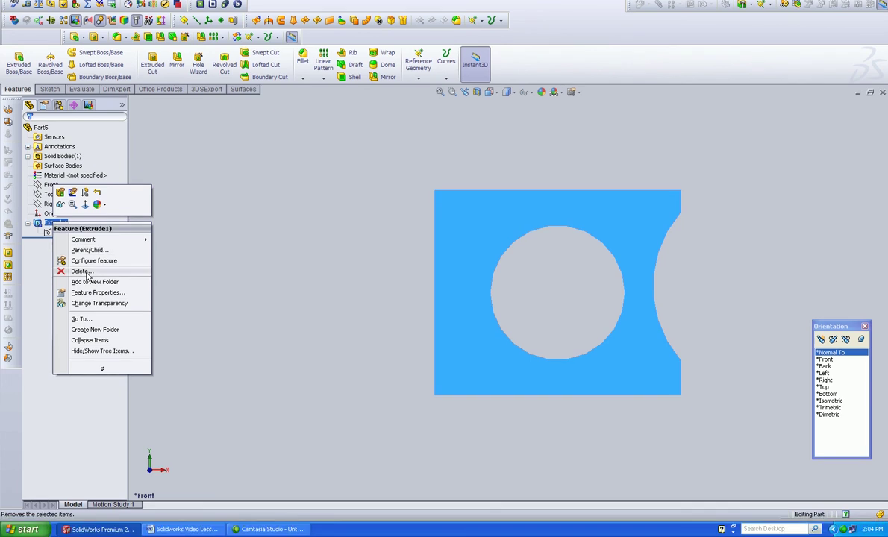
pyautogui.click(80, 291)
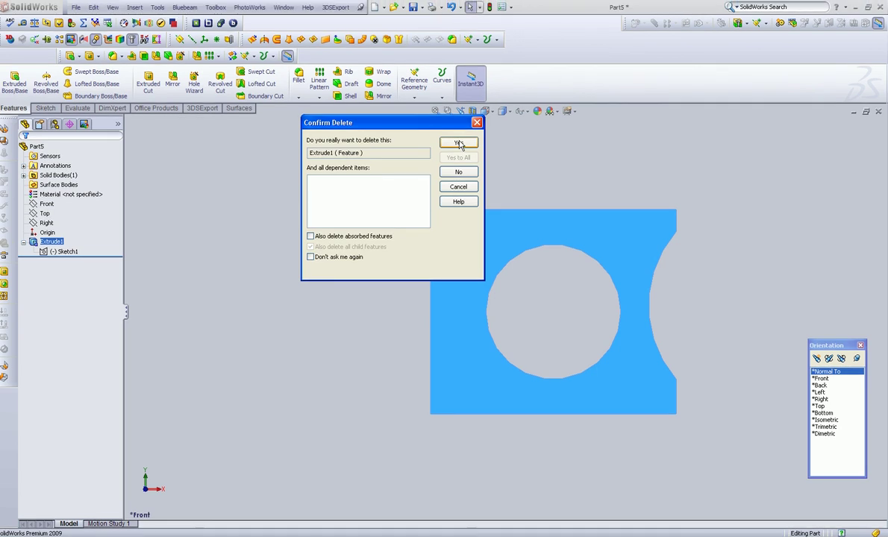
pyautogui.click(458, 137)
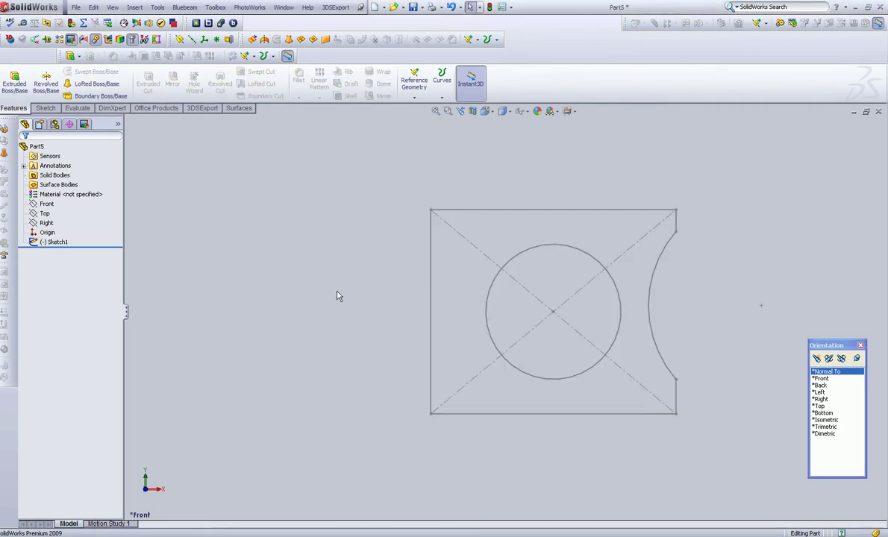
# Step: Reopen Sketch1 for editing and inspect the side arc's top and bottom endpoints
pyautogui.click(64, 243)
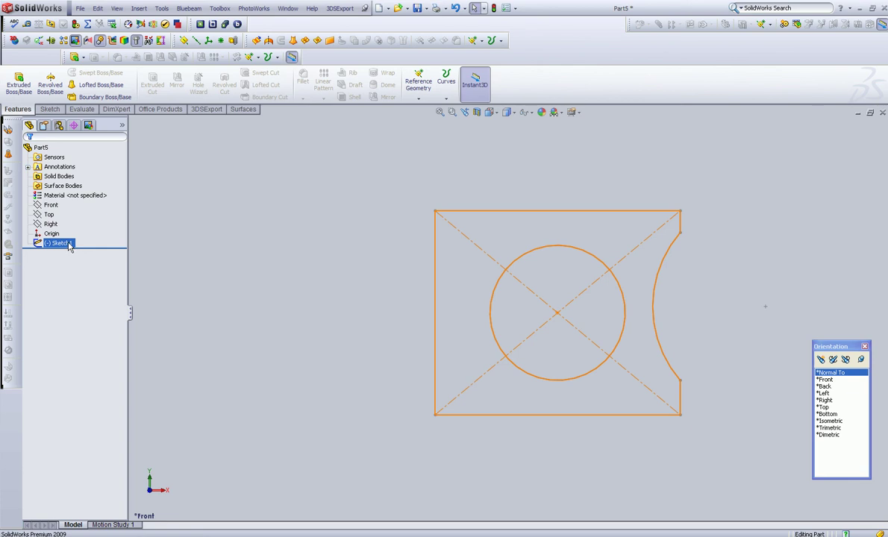
pyautogui.rightClick(68, 247)
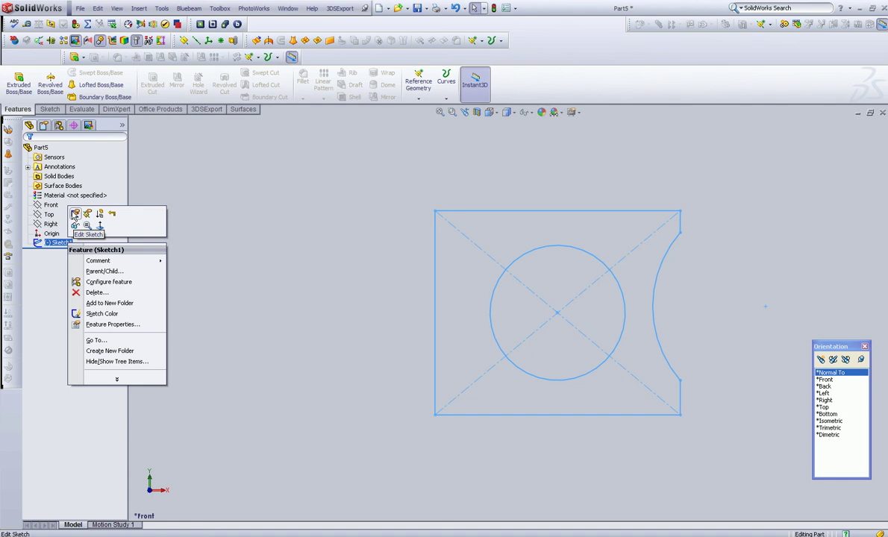
pyautogui.click(76, 215)
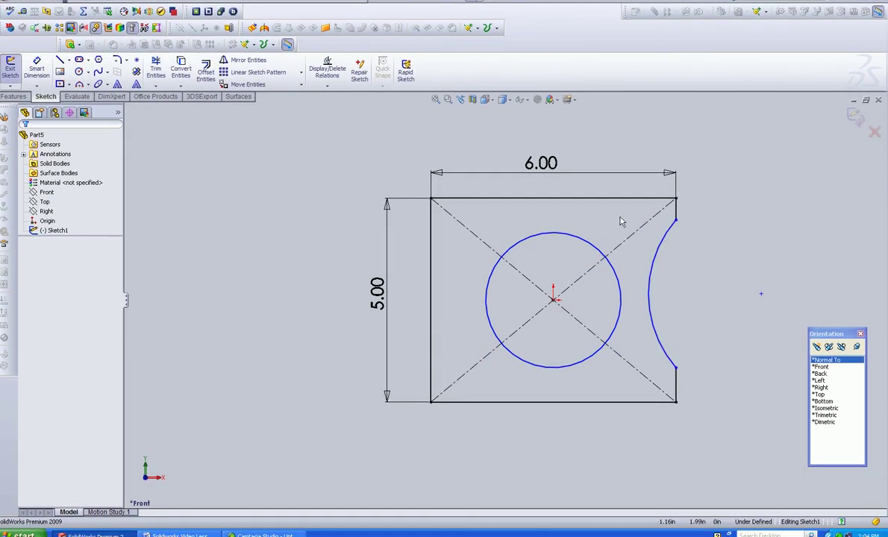
pyautogui.click(677, 215)
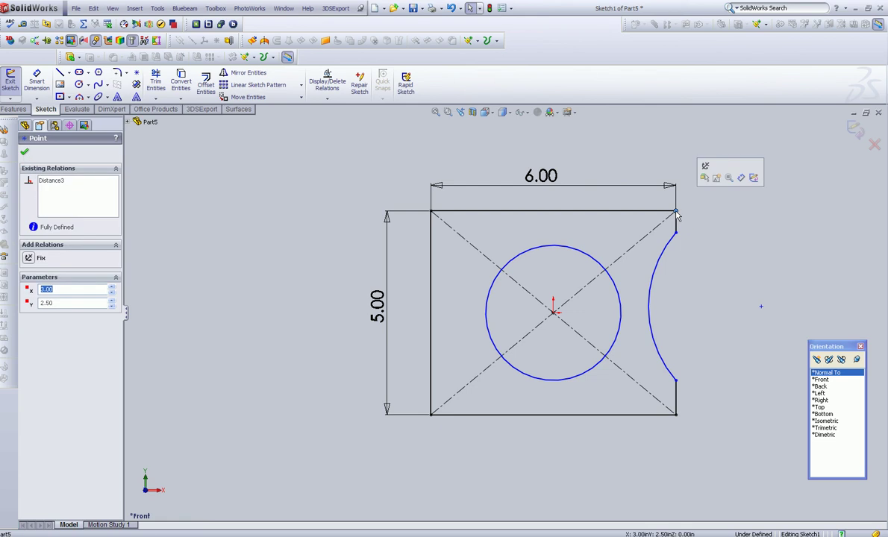
pyautogui.click(676, 232)
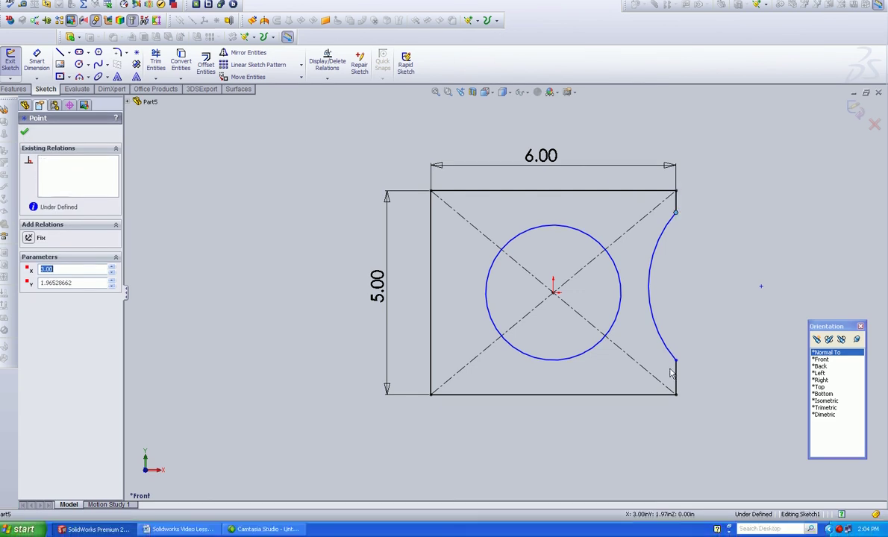
pyautogui.click(678, 363)
pyautogui.click(703, 138)
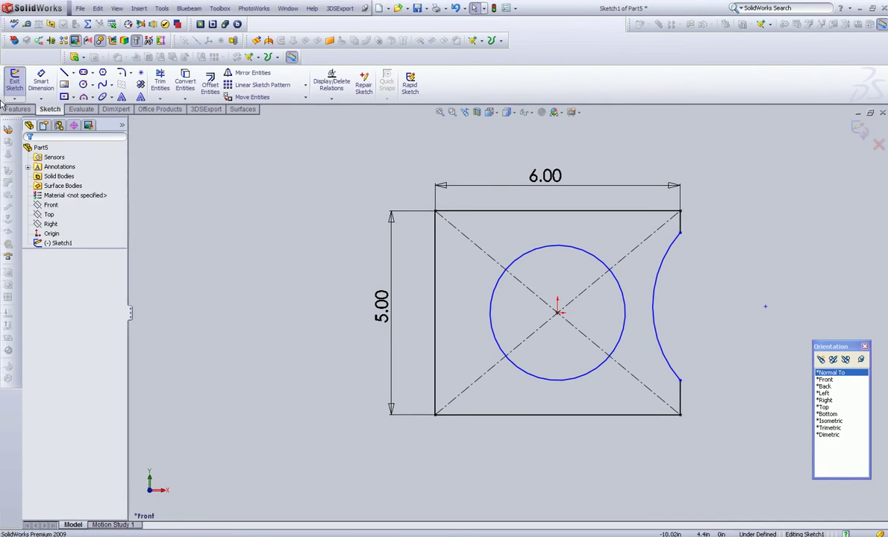
# Step: Extrude Sketch1 blind to 5 in as Extrude2, then select its sketch in the tree
pyautogui.click(16, 109)
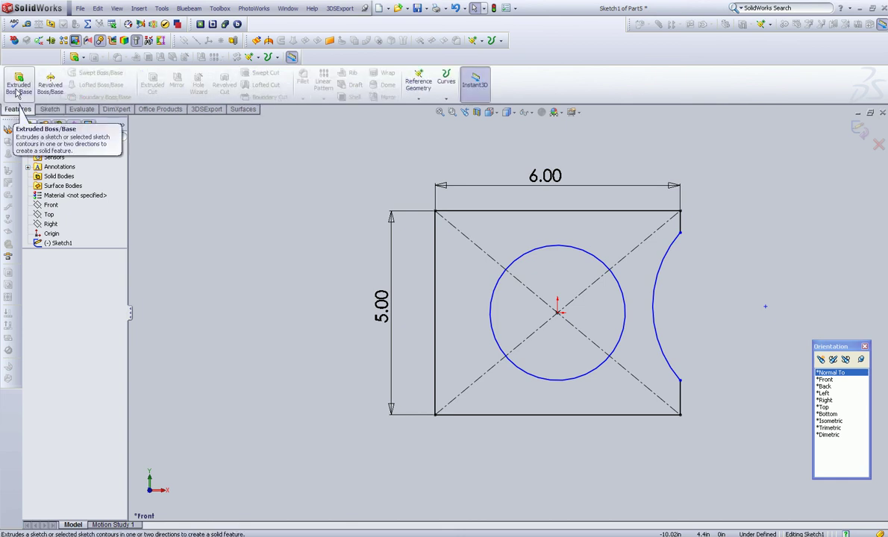
pyautogui.click(19, 80)
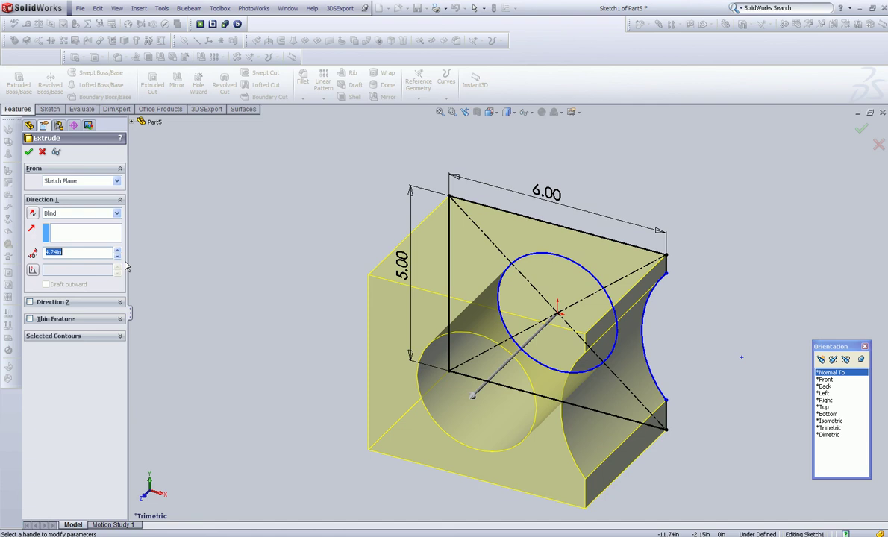
pyautogui.write('5')
pyautogui.press('Return')
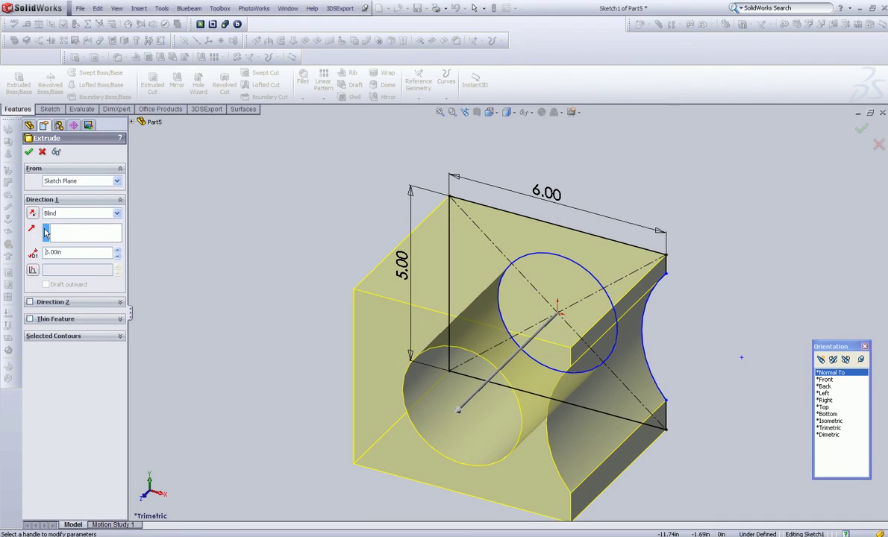
pyautogui.click(28, 152)
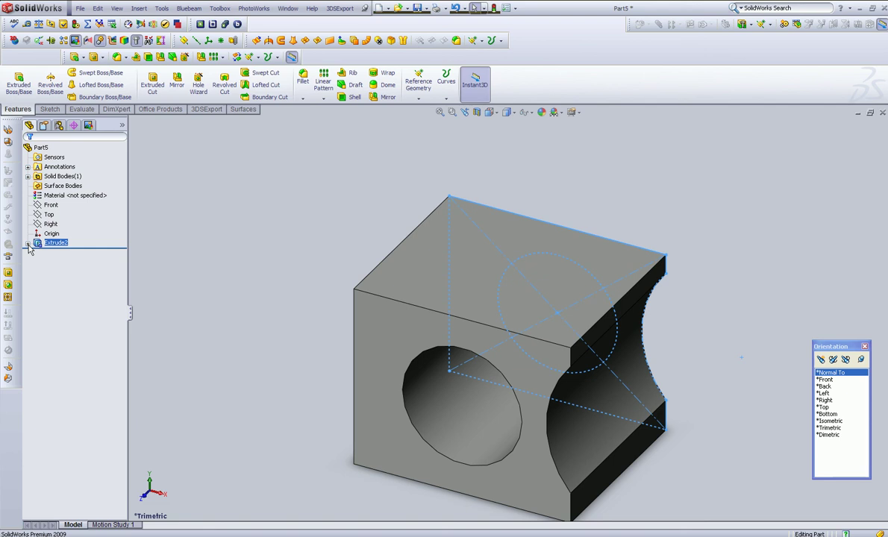
pyautogui.click(28, 244)
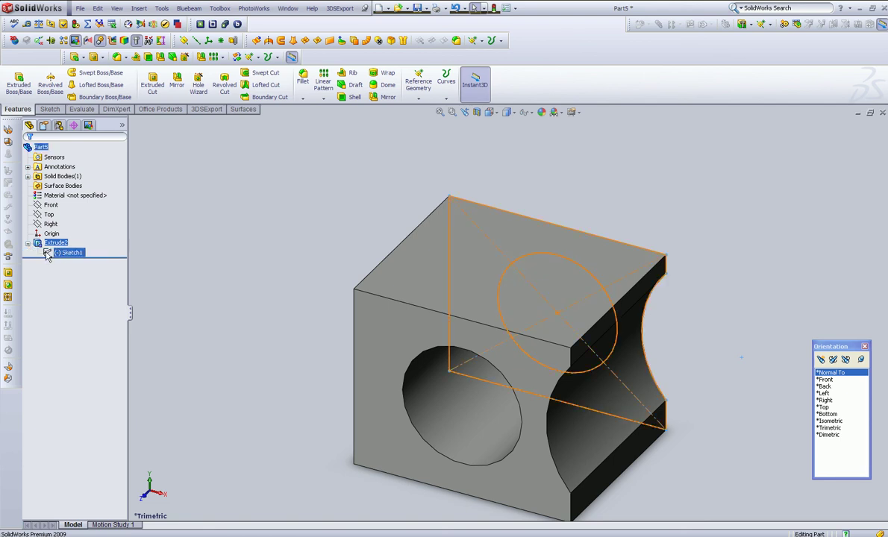
pyautogui.click(240, 222)
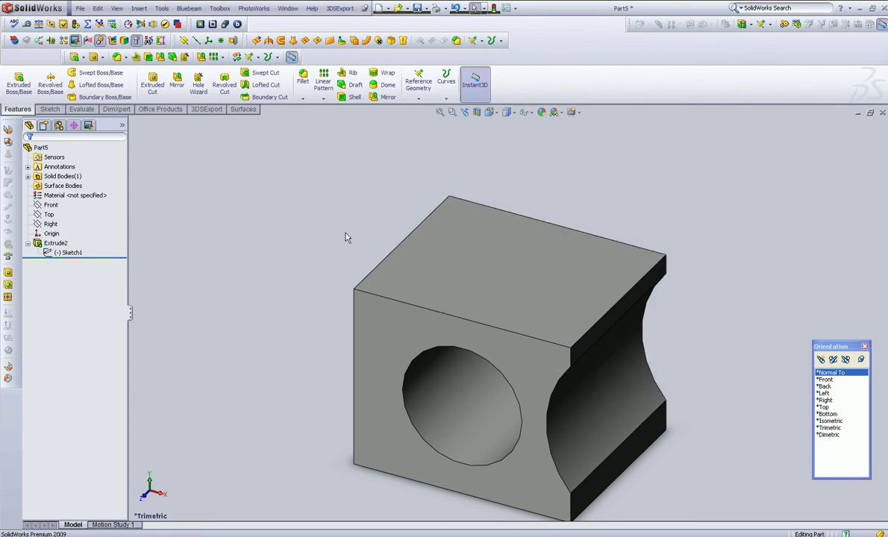
pyautogui.click(69, 254)
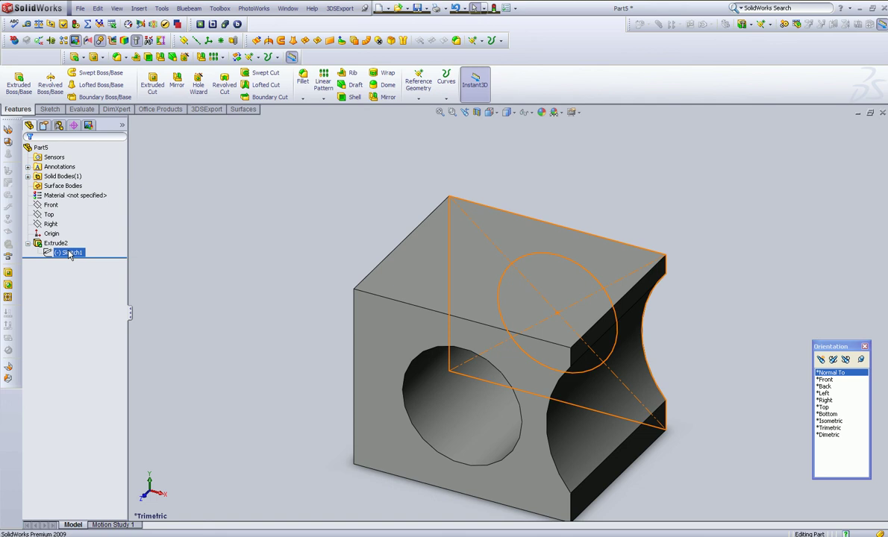
# Step: Edit Sketch1 face-on and draw a small circle of about 0.31 in radius centred on the top edge's midpoint
pyautogui.rightClick(70, 253)
pyautogui.click(74, 221)
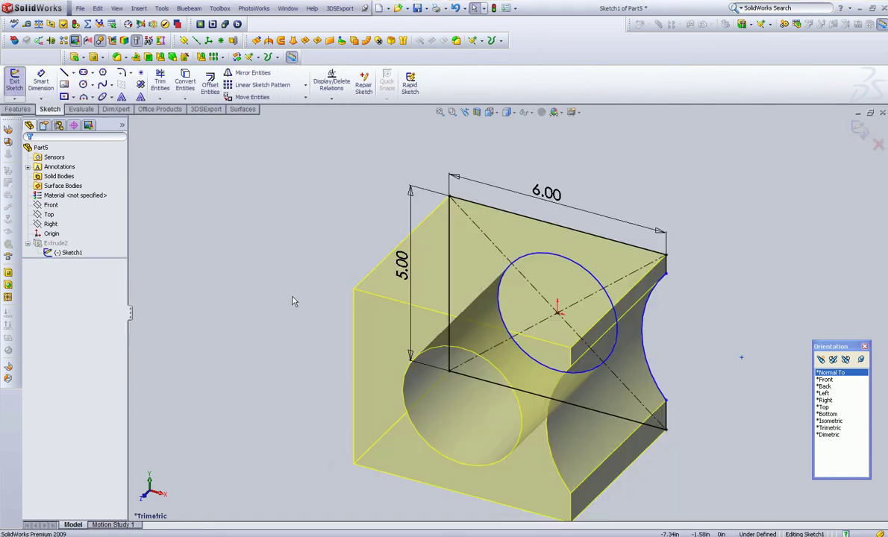
pyautogui.click(840, 373)
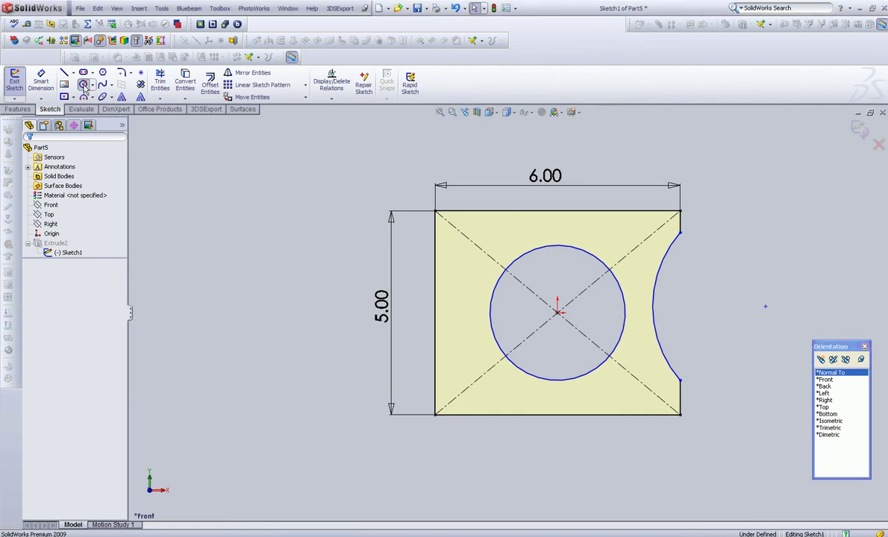
pyautogui.click(78, 64)
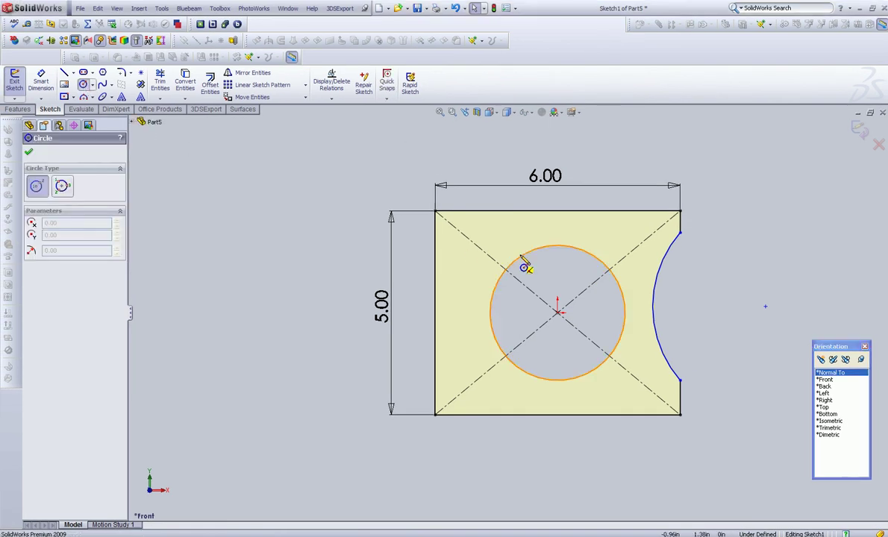
pyautogui.click(558, 211)
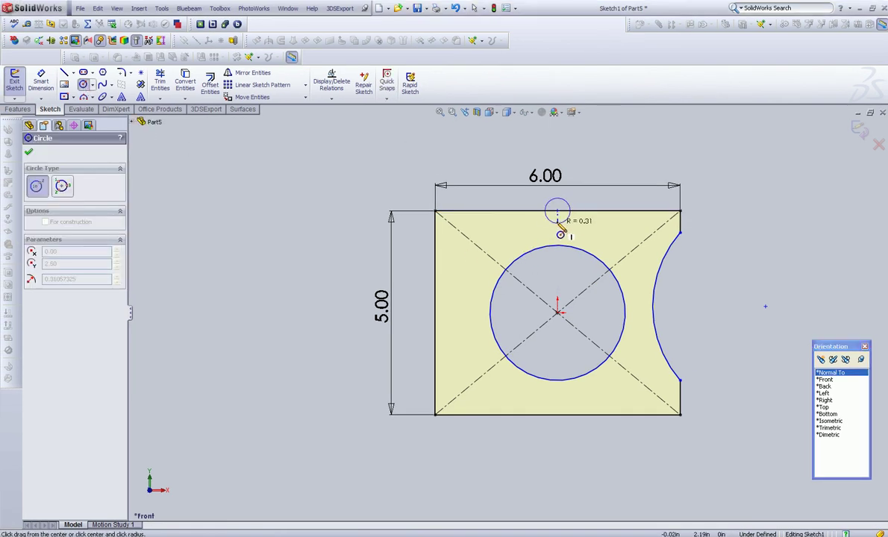
pyautogui.click(560, 228)
pyautogui.click(28, 152)
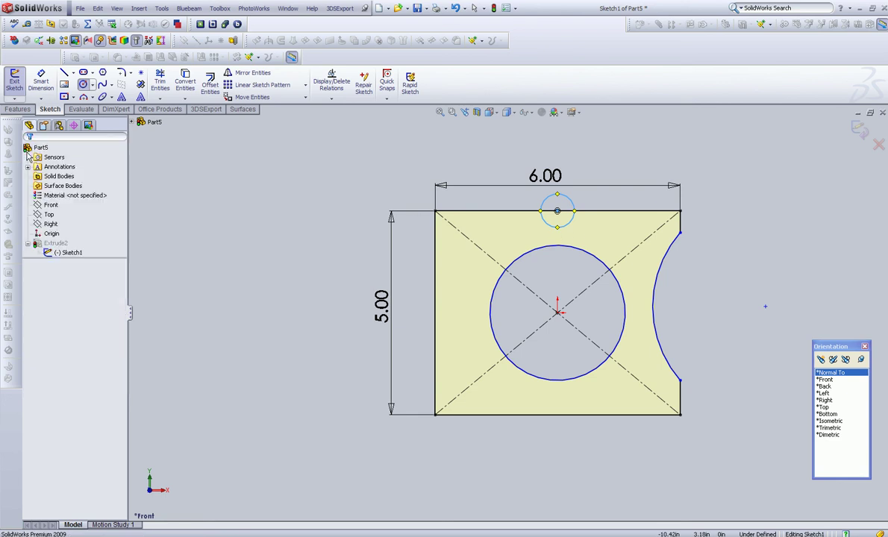
# Step: Trim the circle's upper half and the top edge inside it, accepting removal of the midpoint relation
pyautogui.click(160, 82)
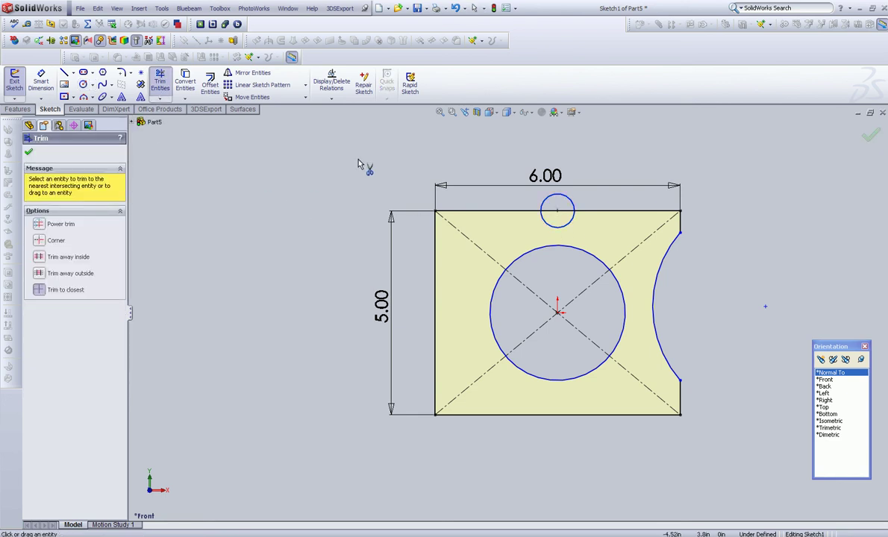
pyautogui.click(563, 199)
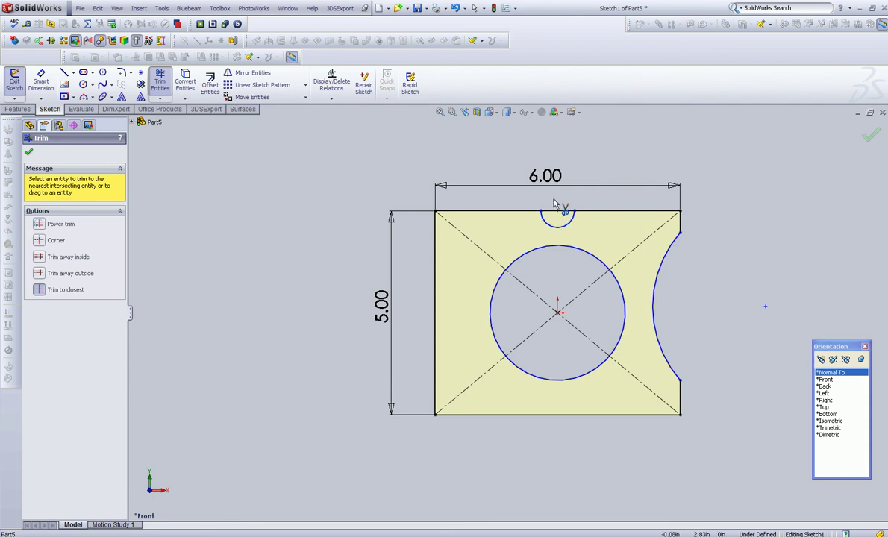
pyautogui.click(568, 212)
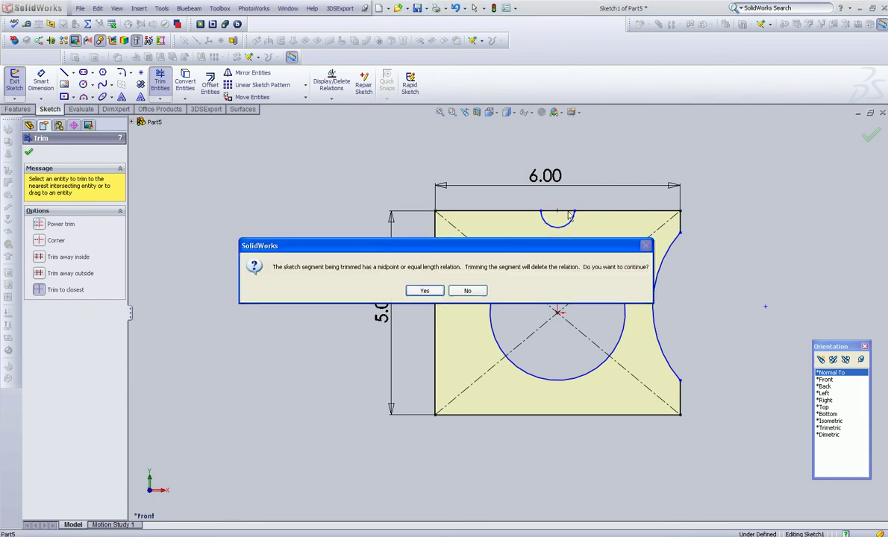
pyautogui.click(423, 291)
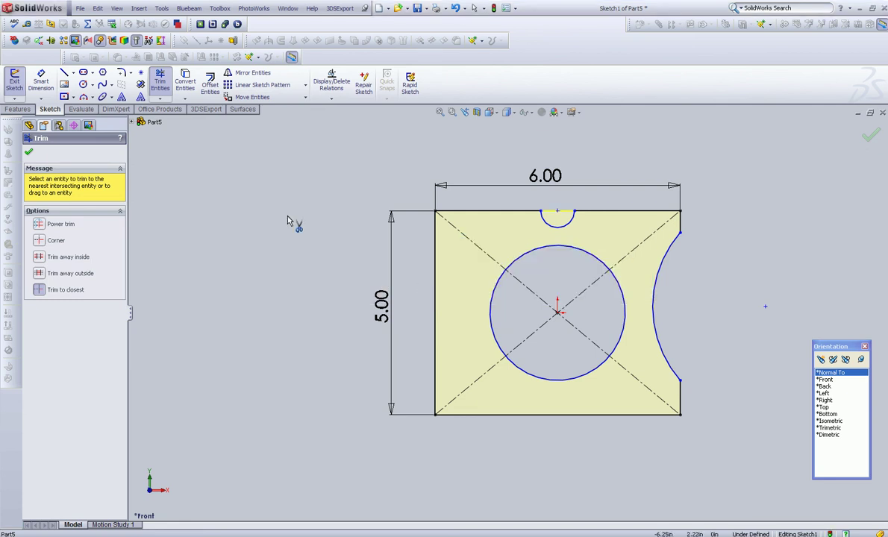
pyautogui.click(29, 151)
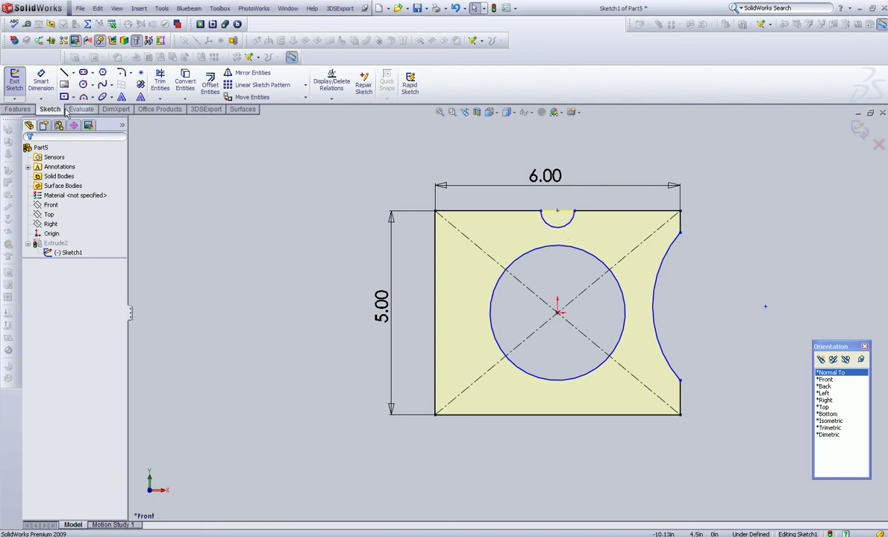
# Step: Dimension the notch centre 3.00 in horizontally from the block's top-left corner
pyautogui.click(41, 82)
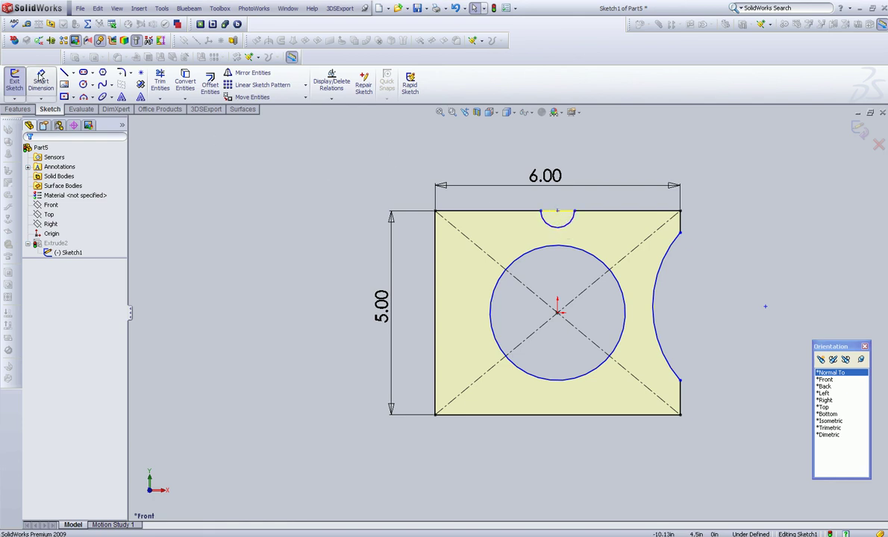
pyautogui.click(436, 212)
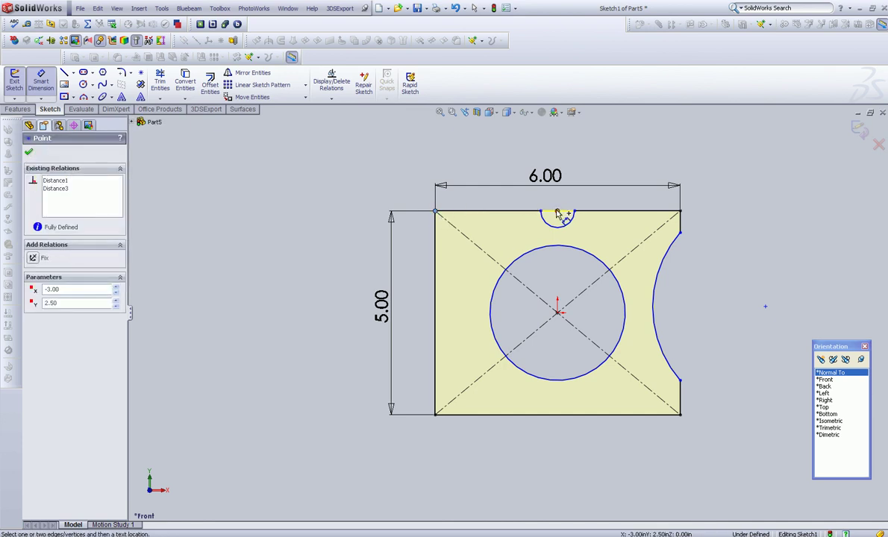
pyautogui.click(557, 214)
pyautogui.click(477, 197)
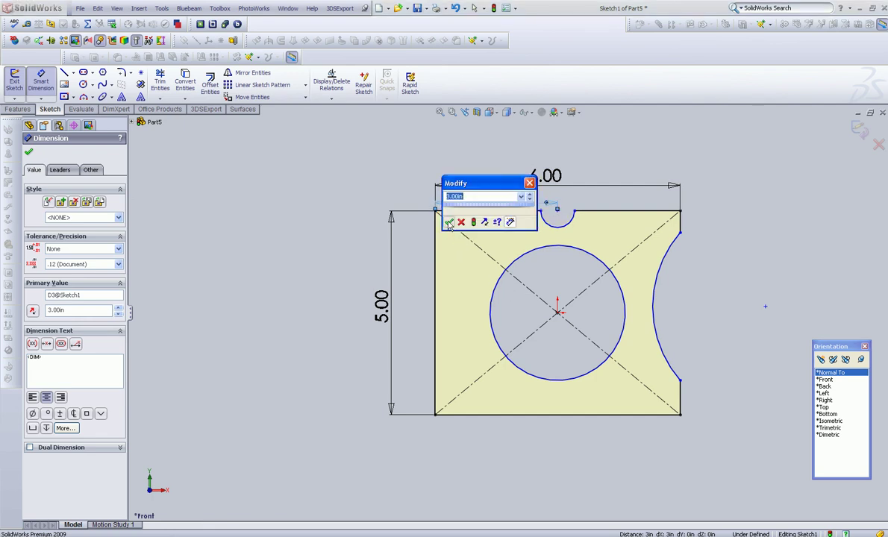
pyautogui.click(462, 217)
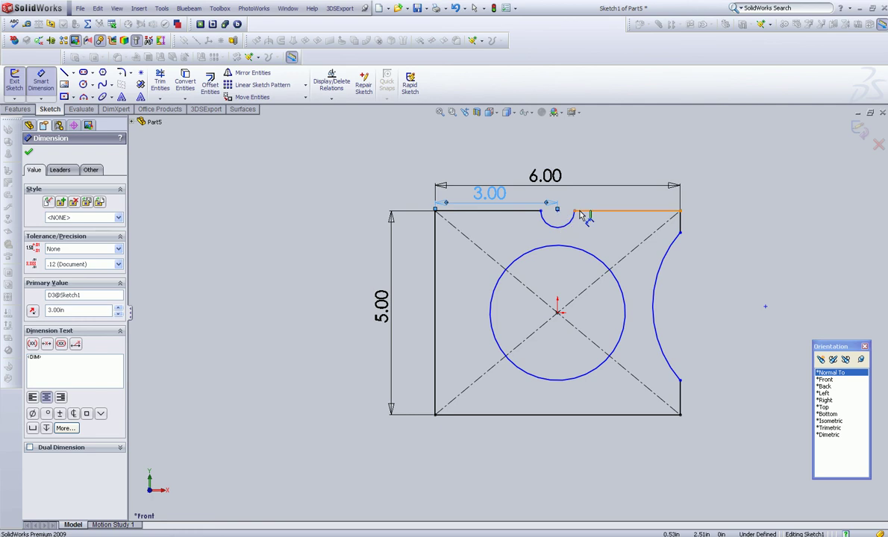
pyautogui.click(856, 130)
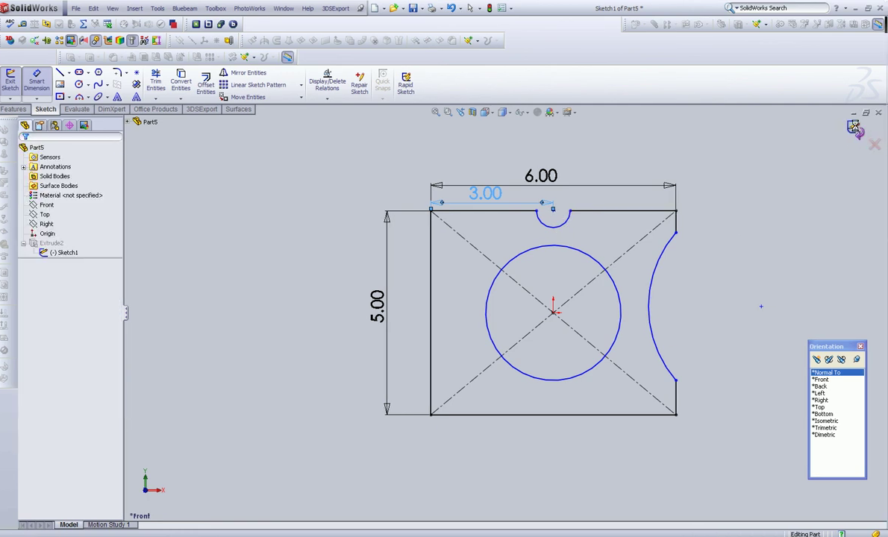
# Step: Exit the sketch to rebuild the notched block and orbit it to an isometric view
pyautogui.click(855, 129)
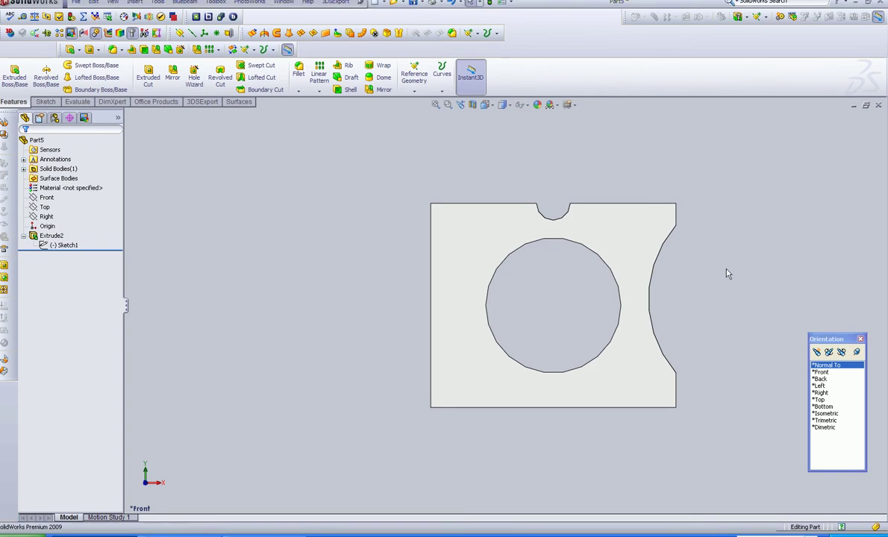
pyautogui.moveTo(728, 274); pyautogui.dragTo(702, 312, button='middle')
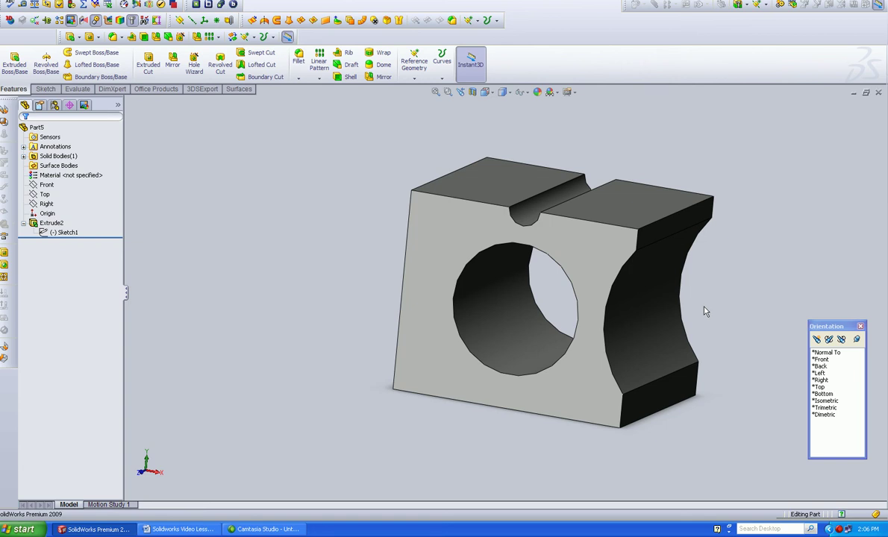
pyautogui.moveTo(608, 317); pyautogui.dragTo(584, 340, button='middle')
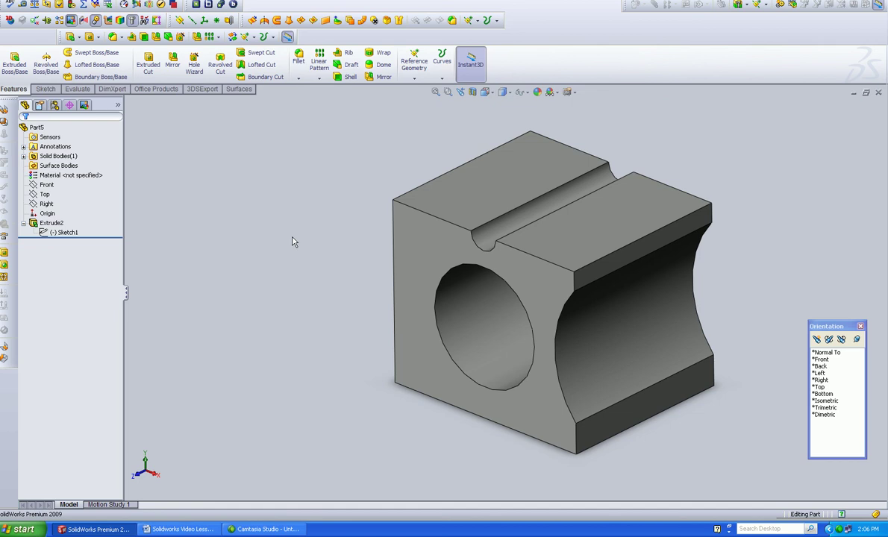